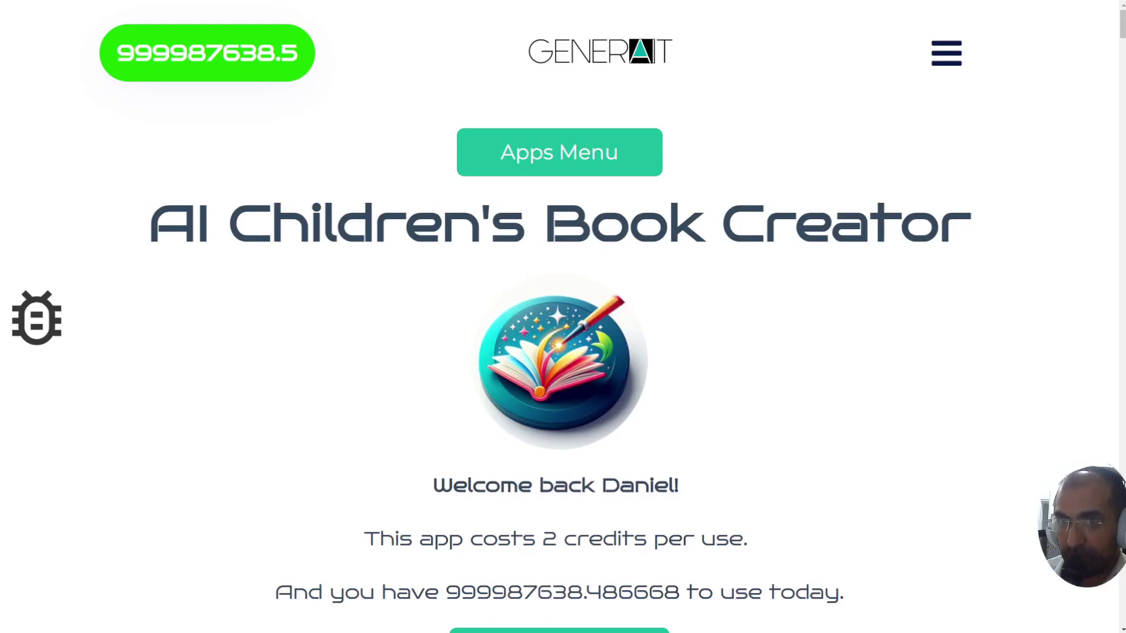
Scroll the home page down to The Magic of Tidying Up's title, Pixar style and page cards
drag(159, 229, 950, 229)
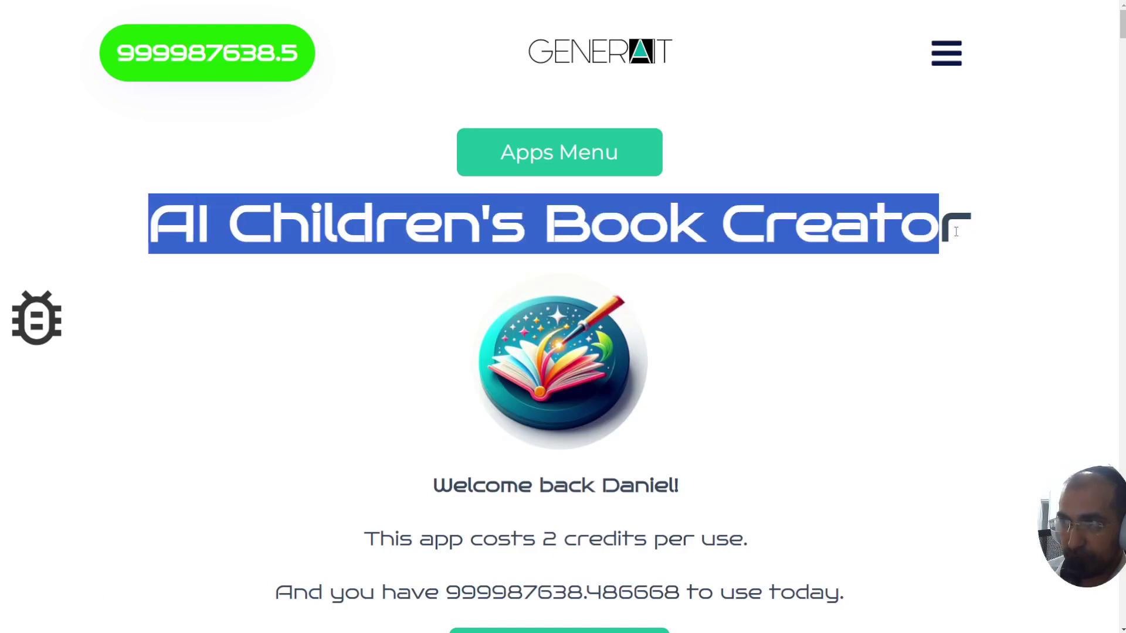
click(944, 240)
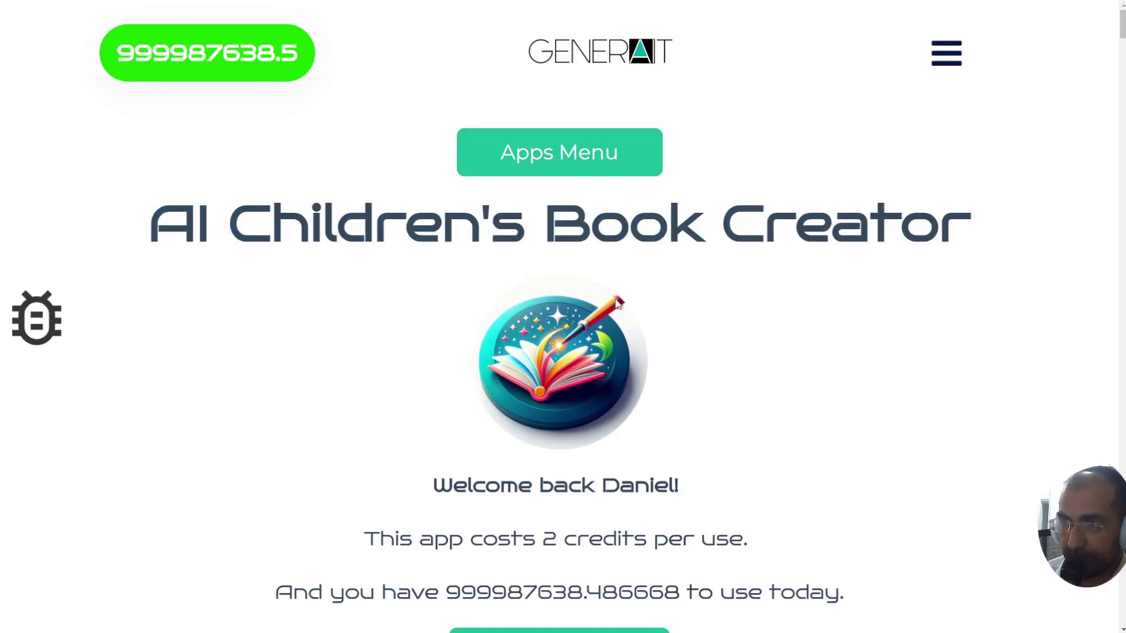
scroll(616, 300, down, 4)
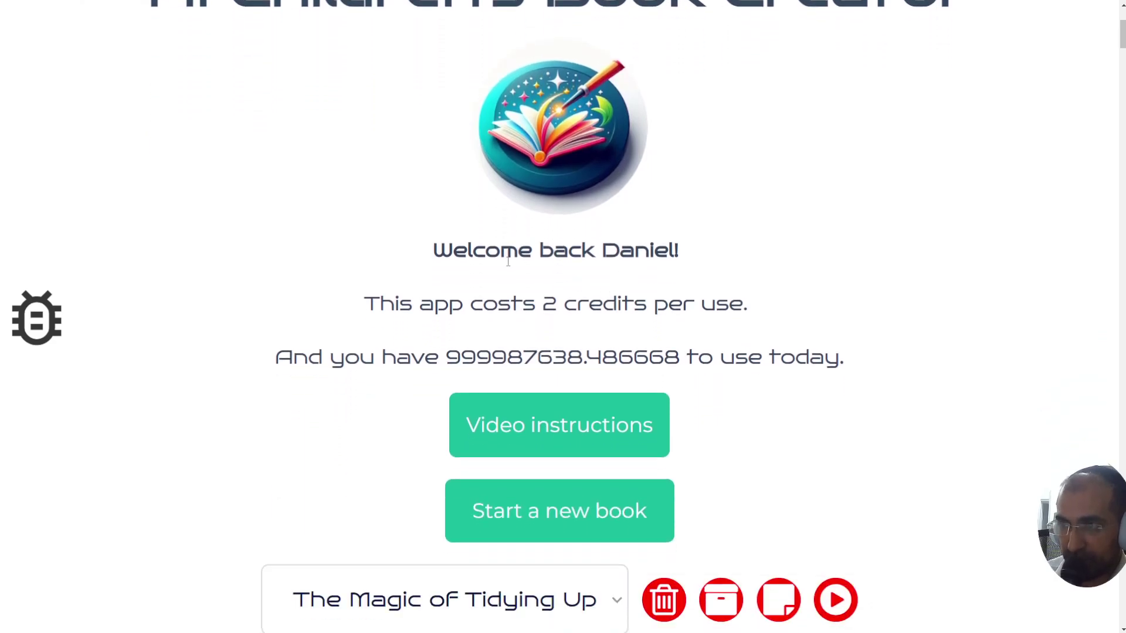
scroll(508, 261, down, 12)
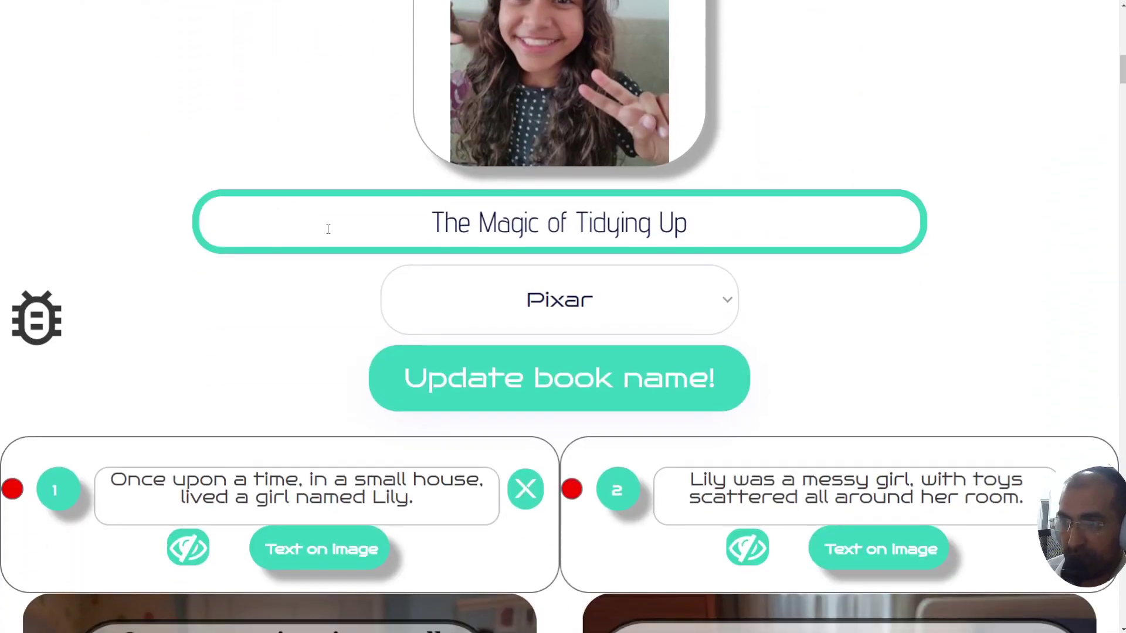
Review the captioned pages 1–12, then start Text on Image for page 12
scroll(328, 228, down, 6)
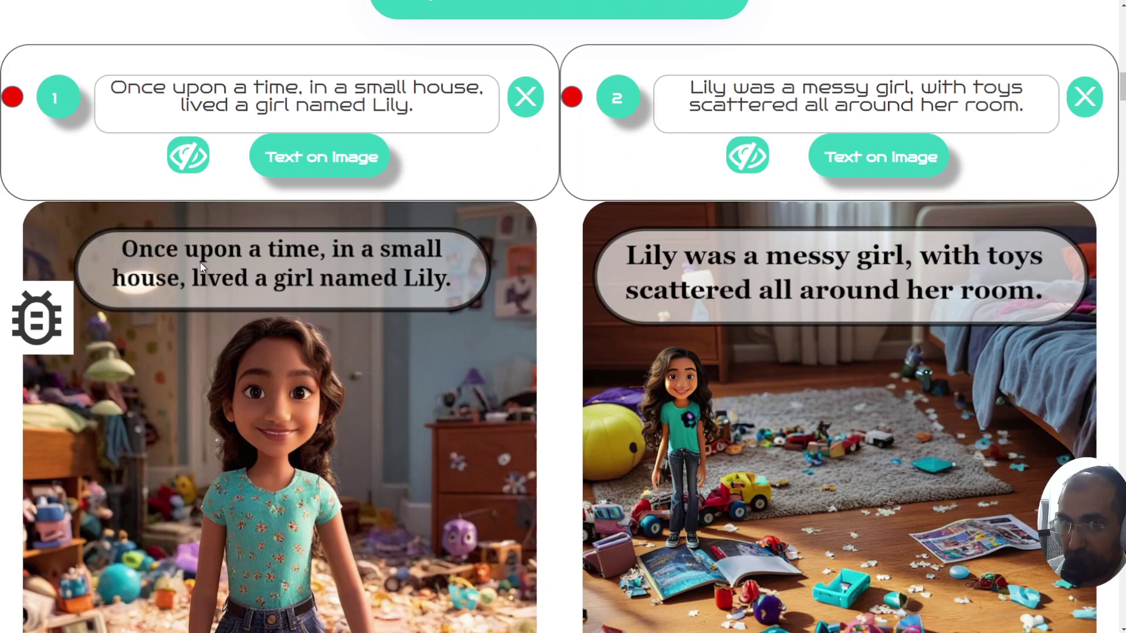
scroll(197, 267, down, 13)
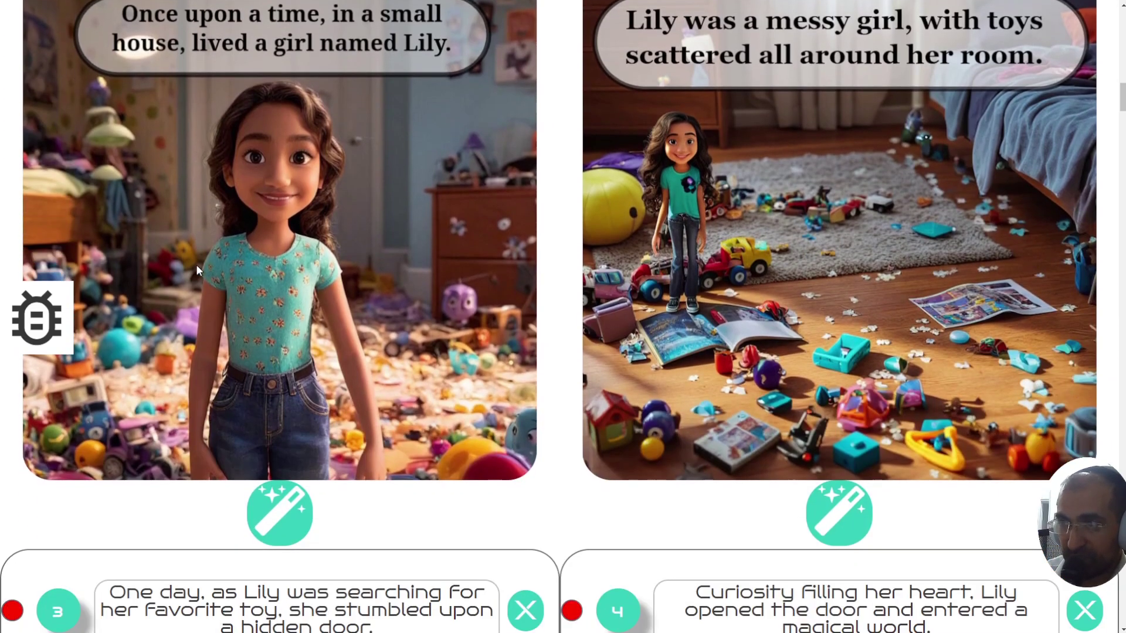
scroll(182, 274, down, 3)
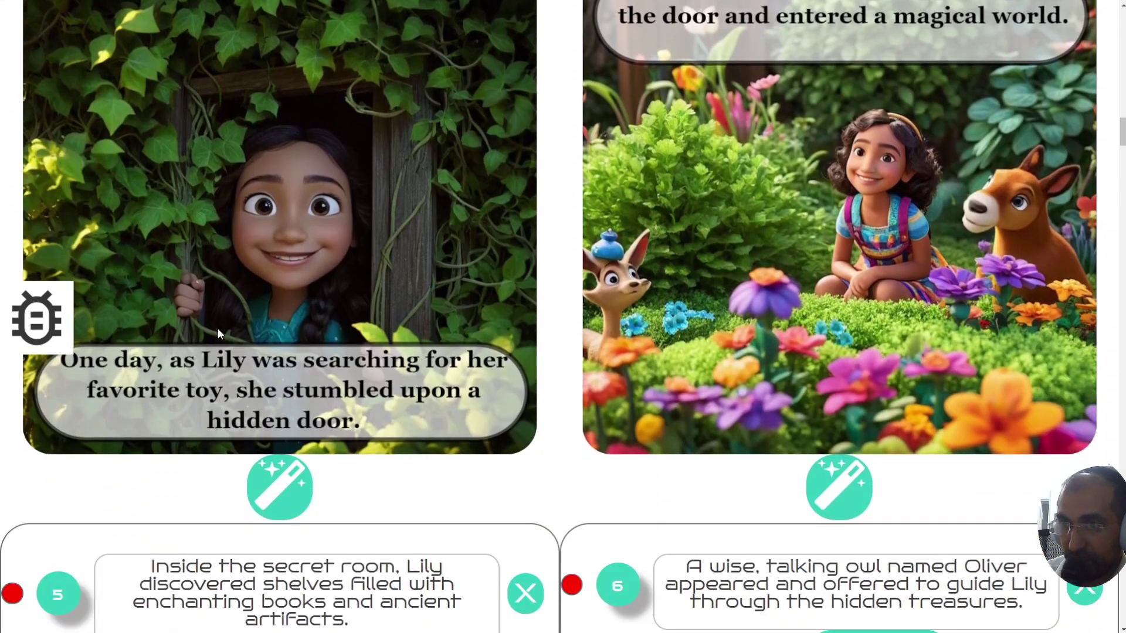
scroll(277, 346, up, 3)
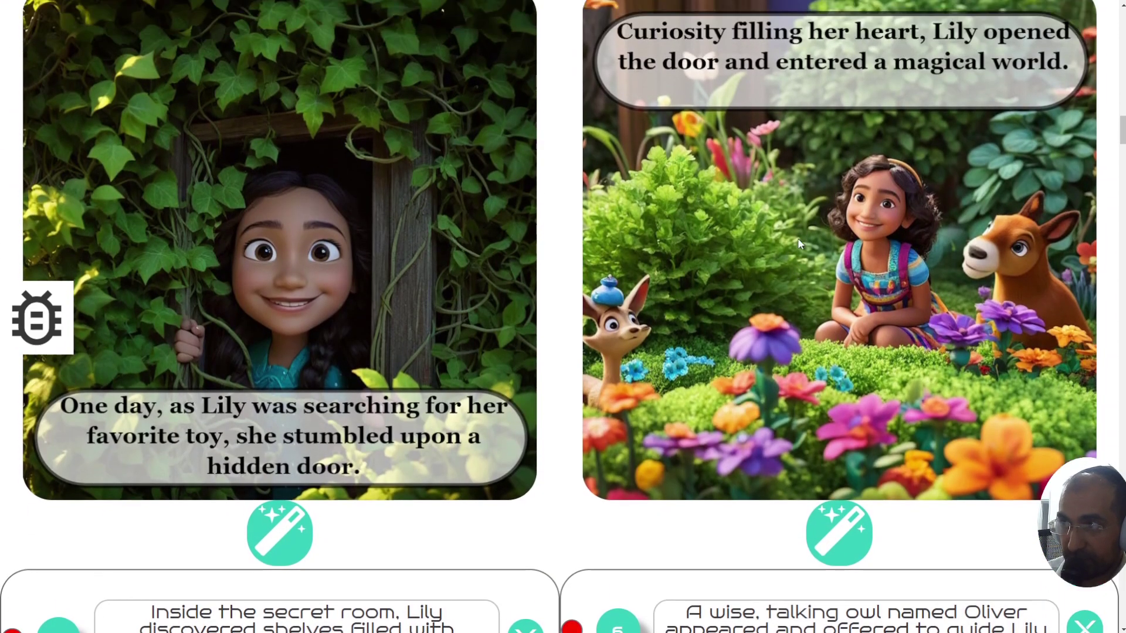
scroll(445, 217, down, 14)
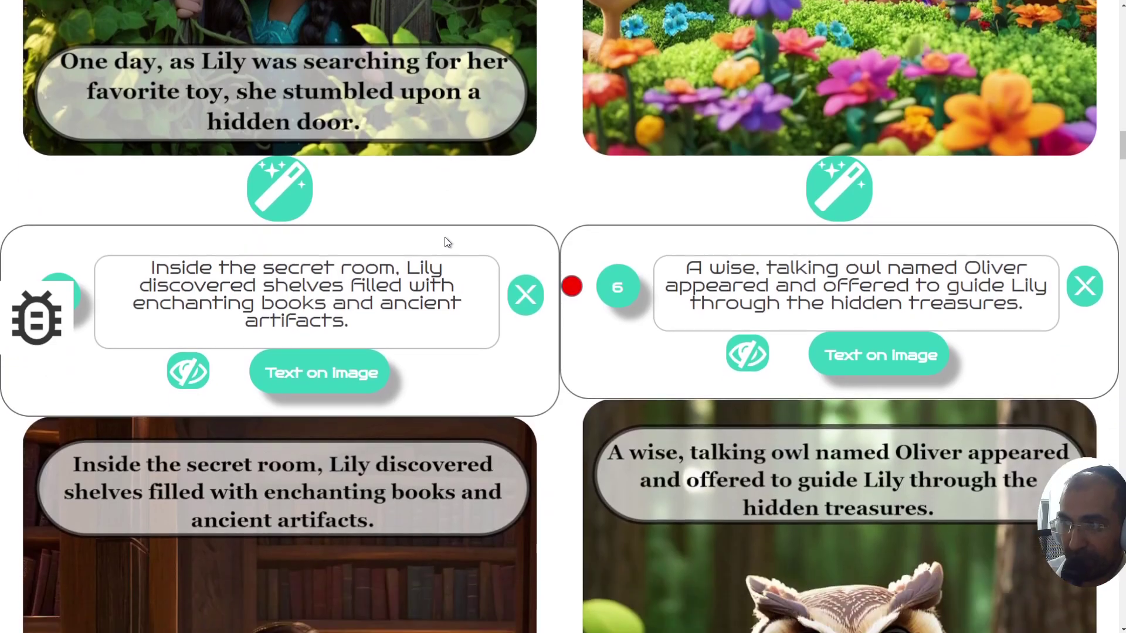
scroll(445, 237, down, 19)
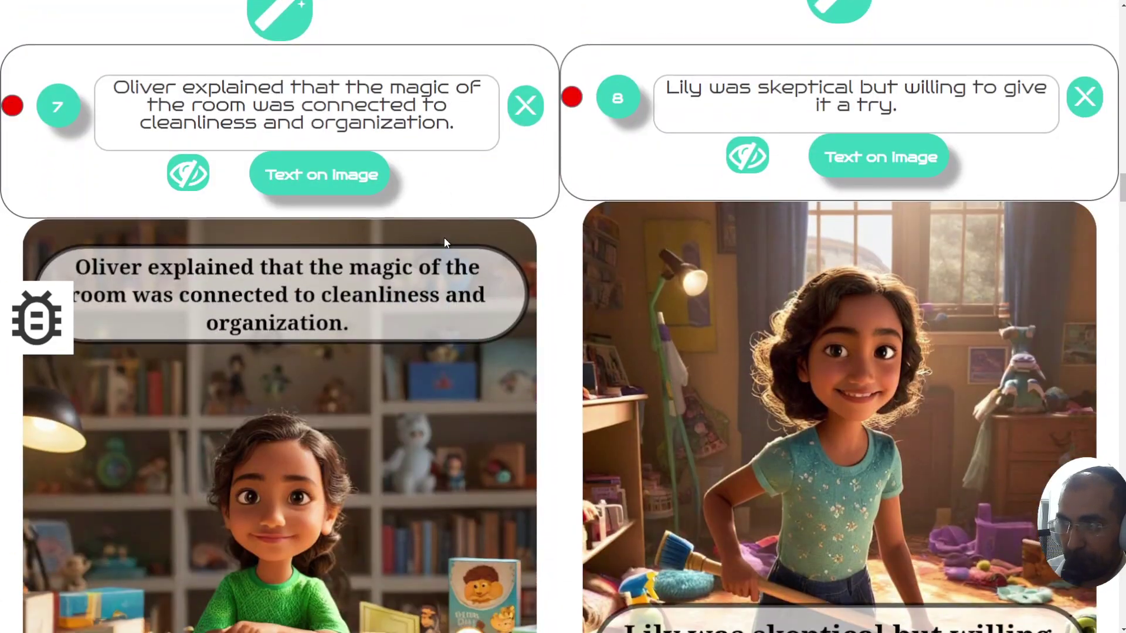
scroll(444, 240, down, 14)
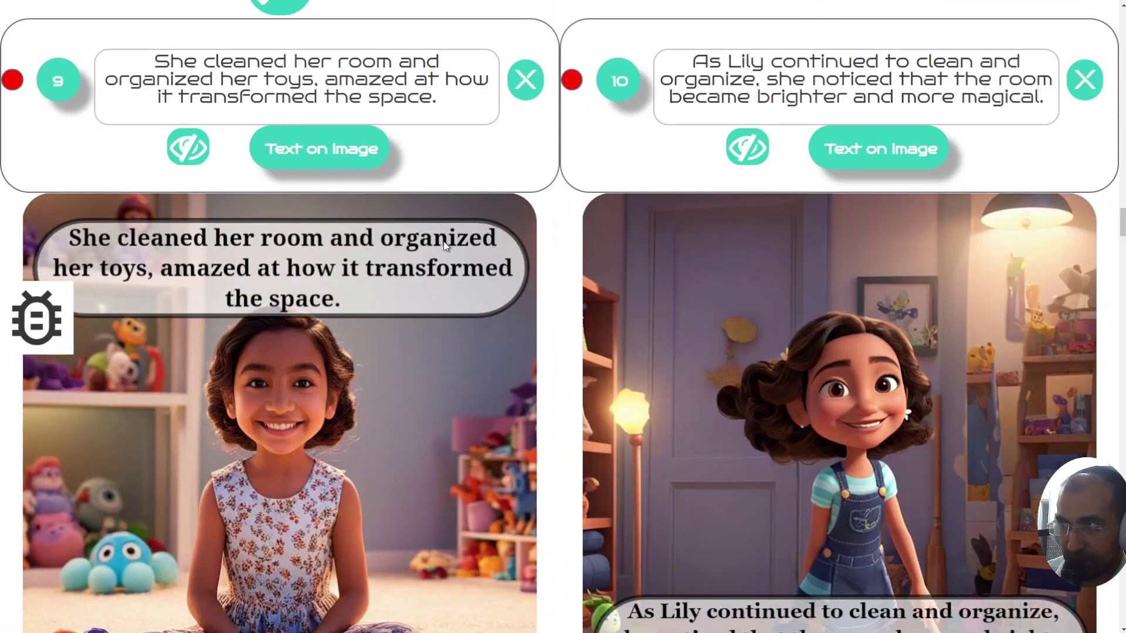
scroll(441, 239, down, 4)
scroll(442, 239, up, 1)
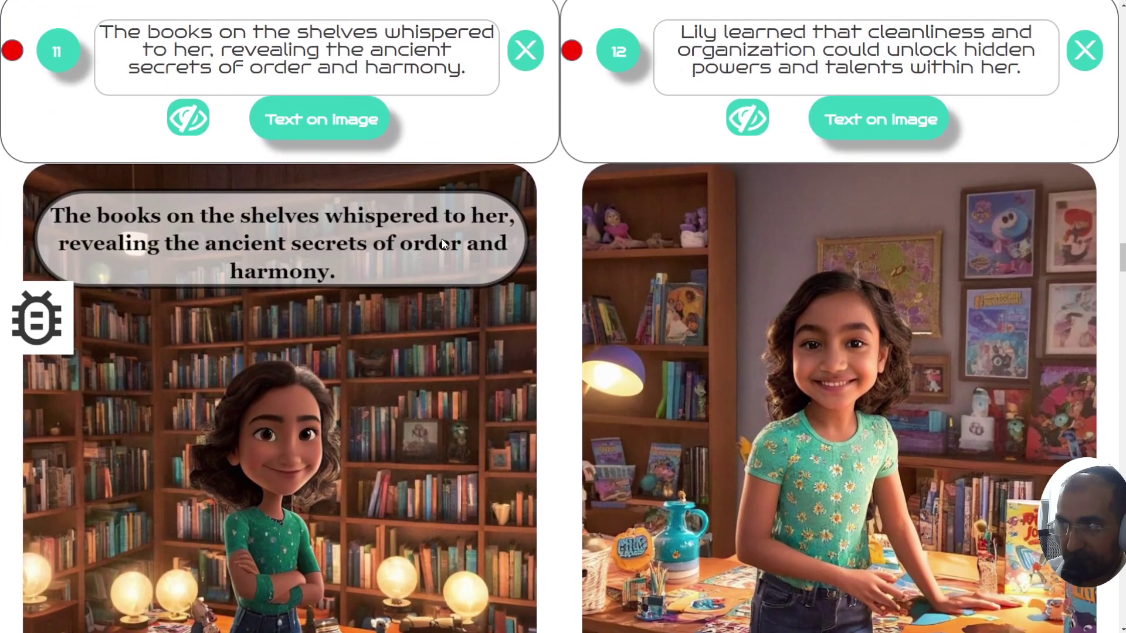
scroll(442, 241, down, 3)
scroll(871, 491, up, 5)
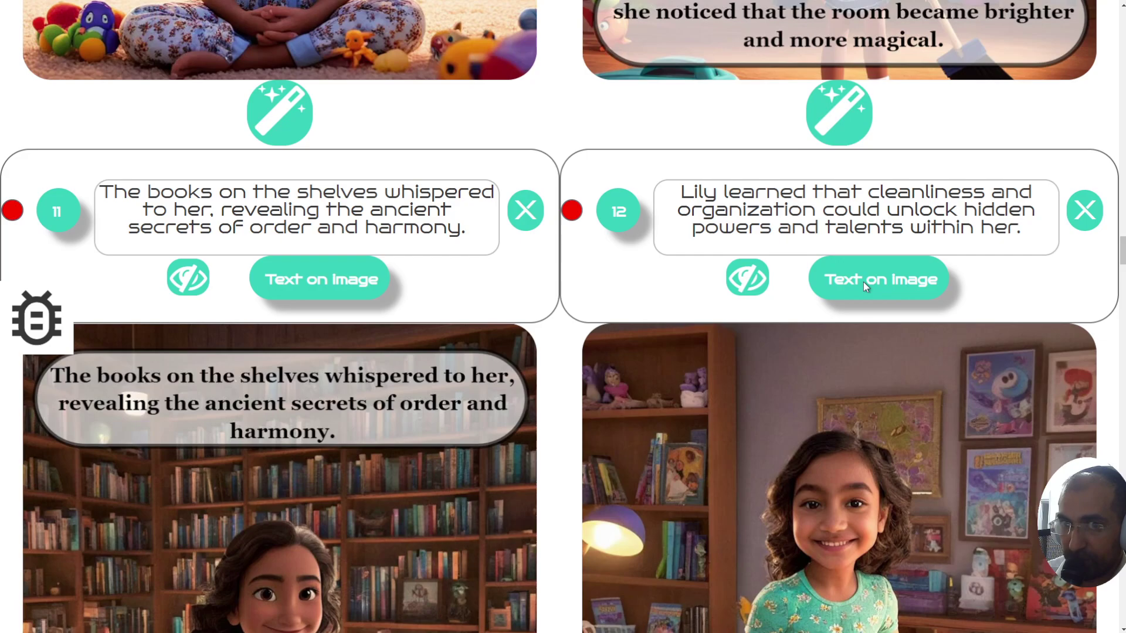
click(901, 295)
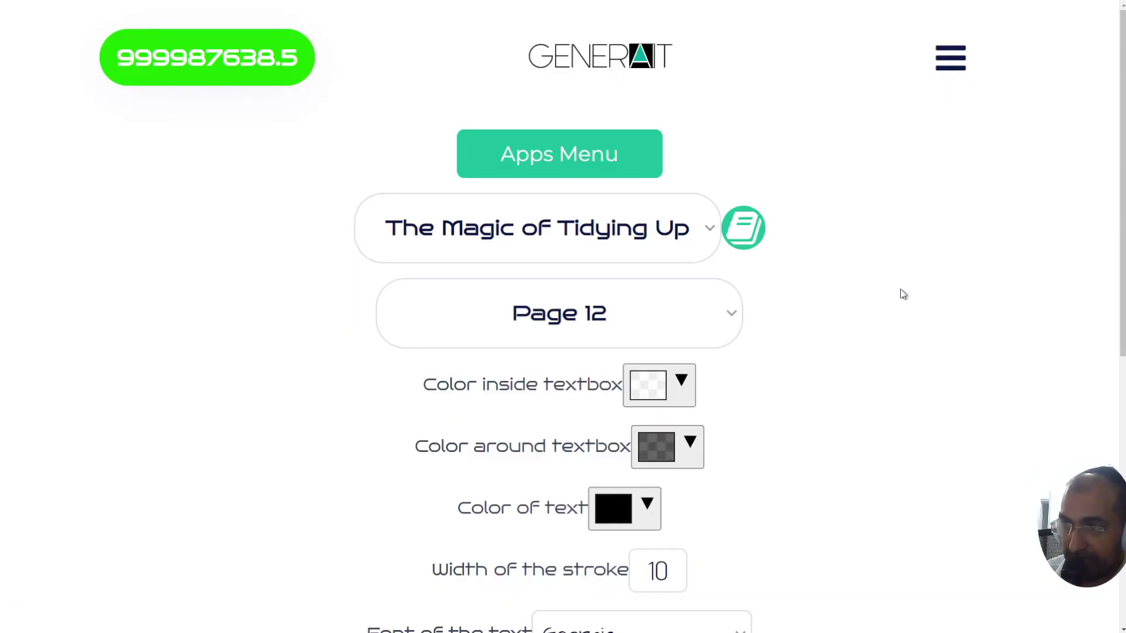
Let the AI fit page 12's caption into a rounded box atop the girl's illustration
scroll(903, 293, down, 10)
scroll(950, 281, down, 3)
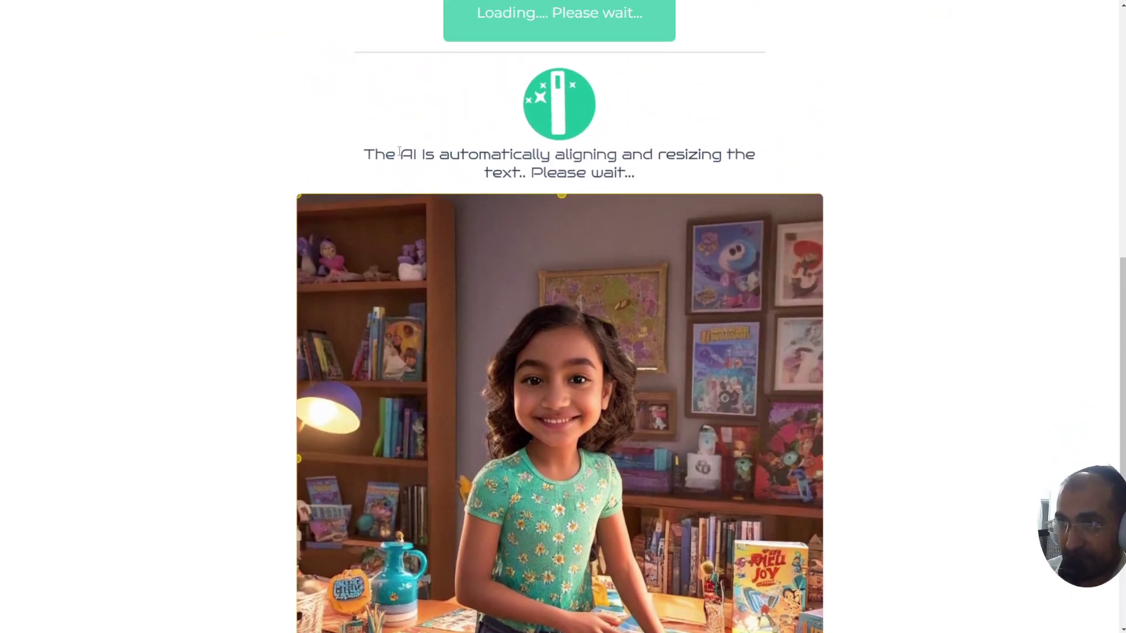
scroll(229, 150, down, 1)
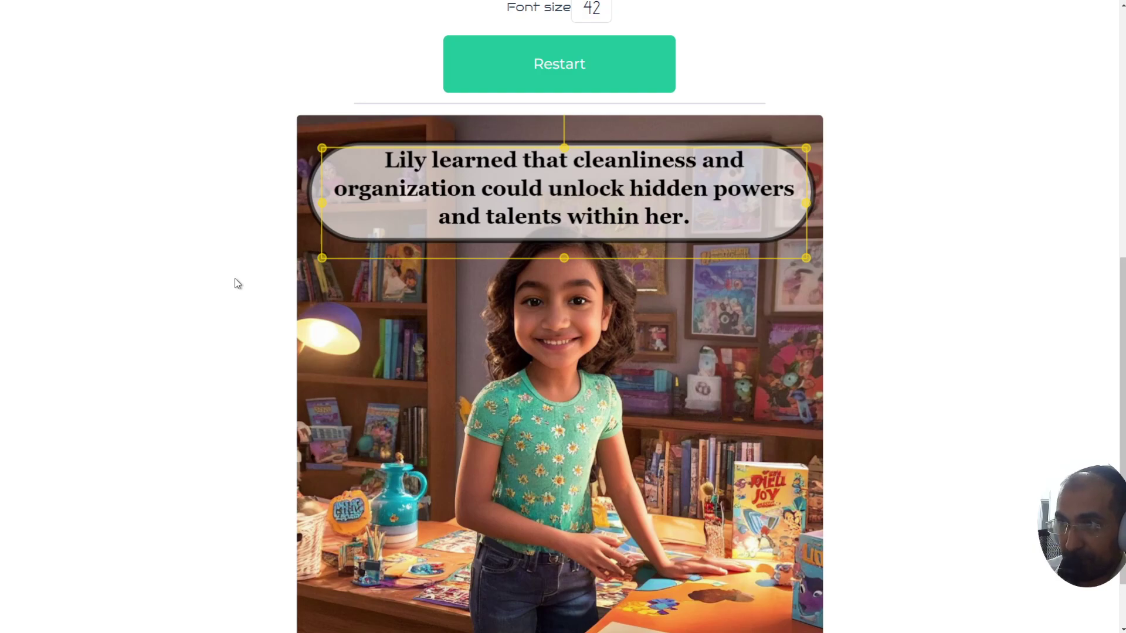
scroll(234, 278, down, 2)
Save page 12 and let the AI set page 13's caption at size 58 in a rounded top box
click(532, 609)
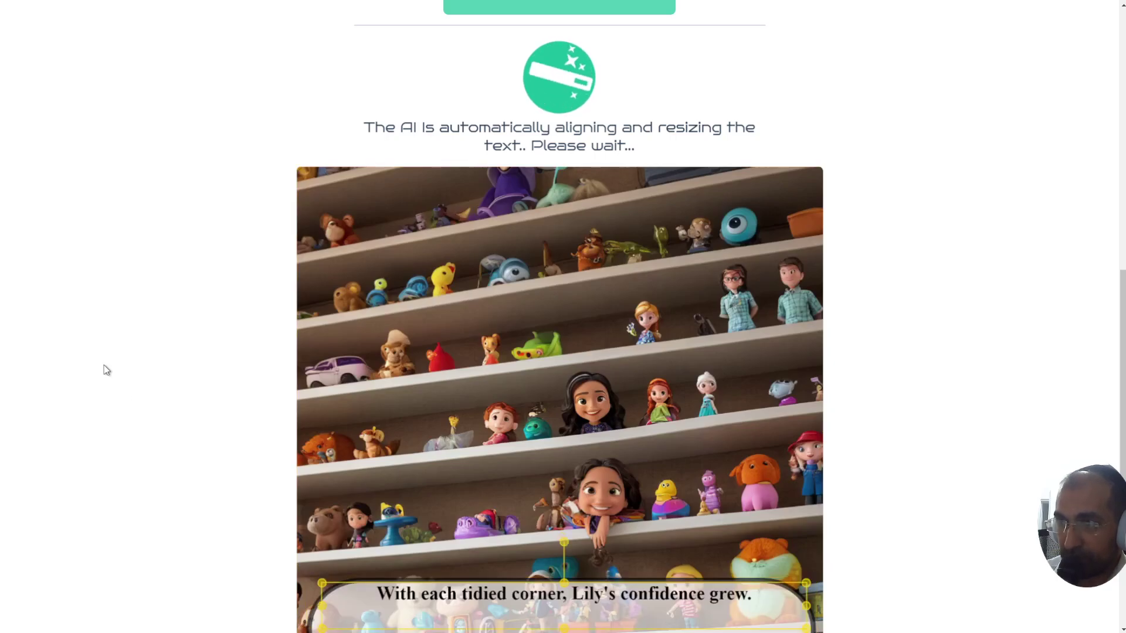
scroll(106, 369, down, 2)
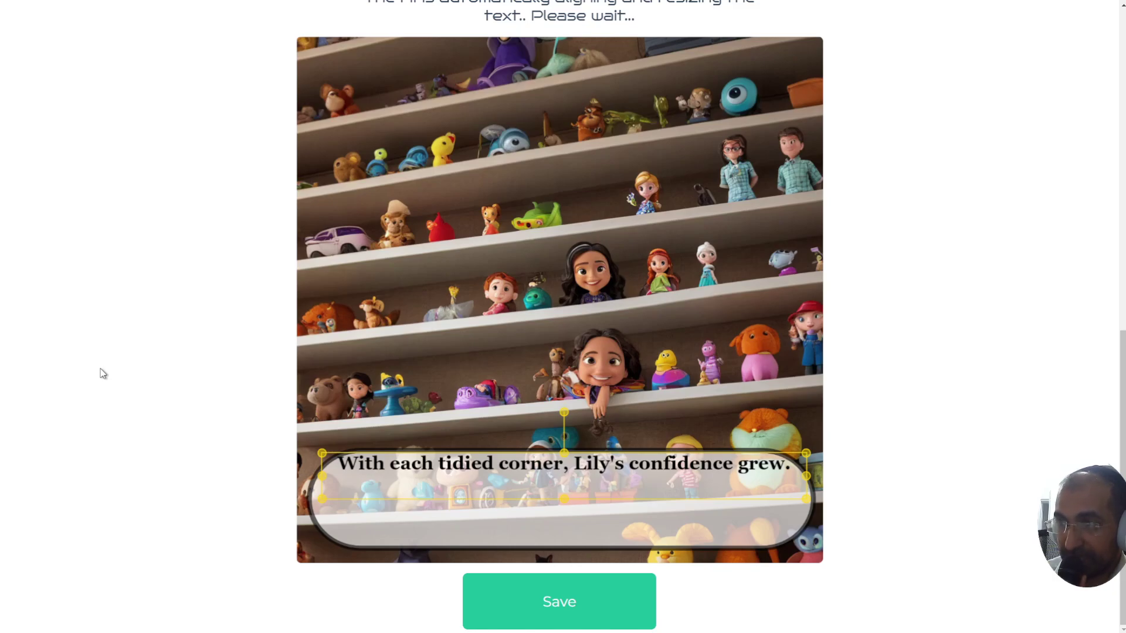
scroll(102, 373, up, 4)
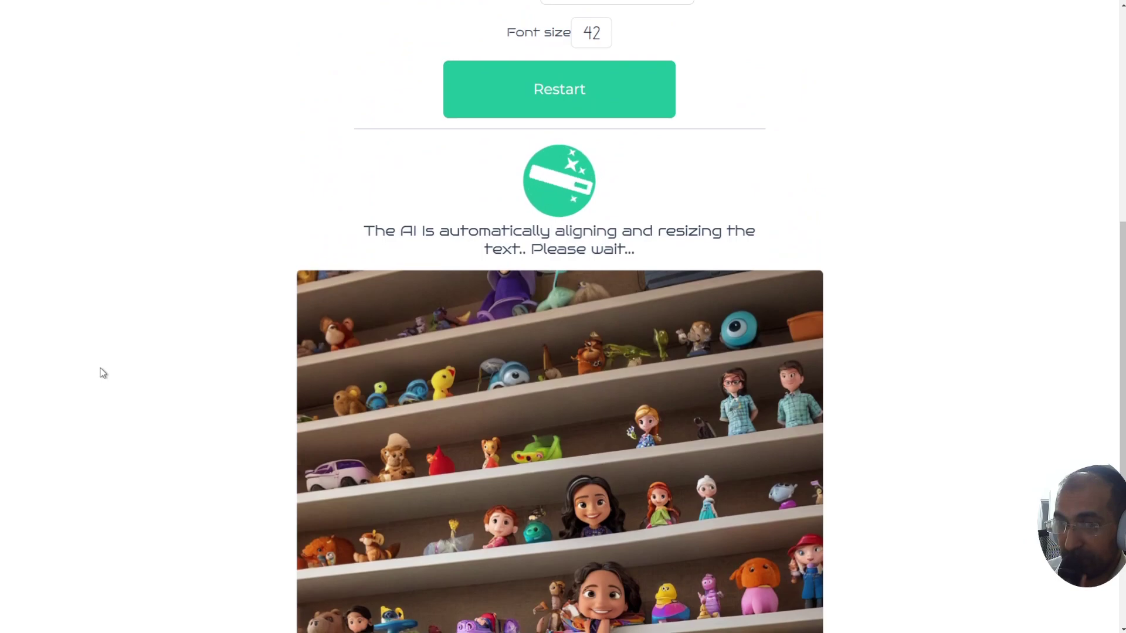
scroll(103, 374, down, 3)
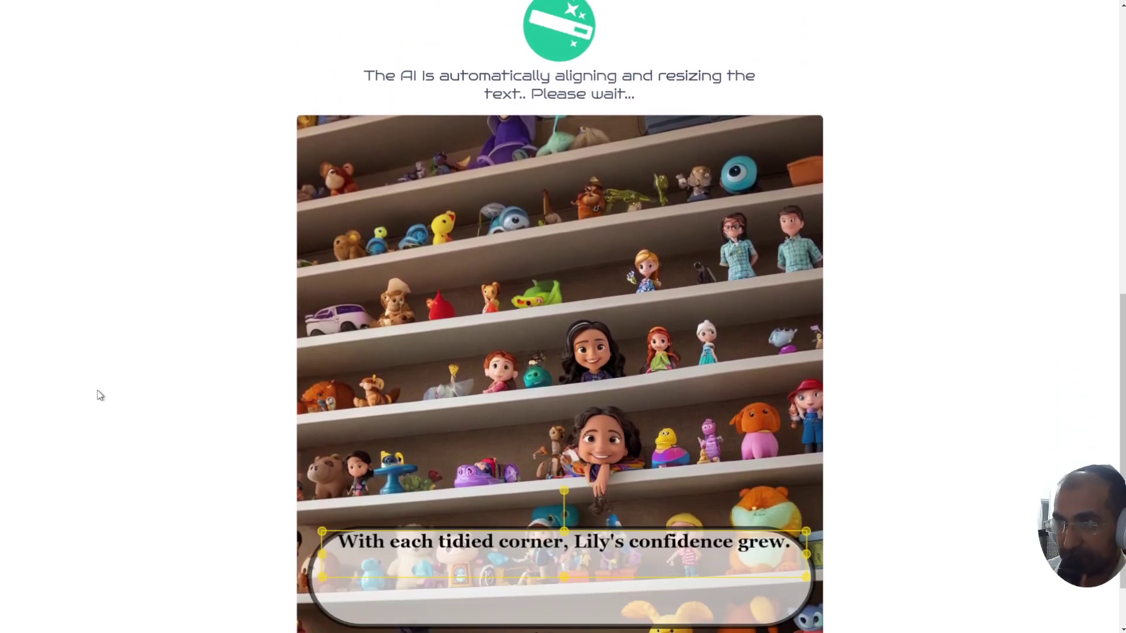
scroll(99, 396, up, 1)
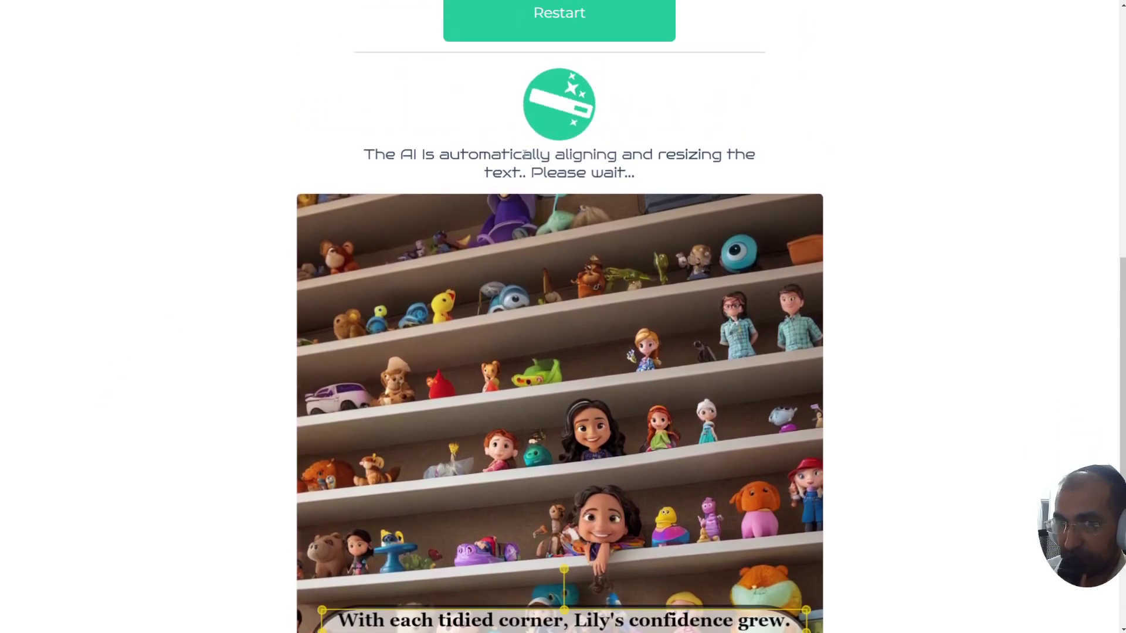
scroll(176, 317, down, 1)
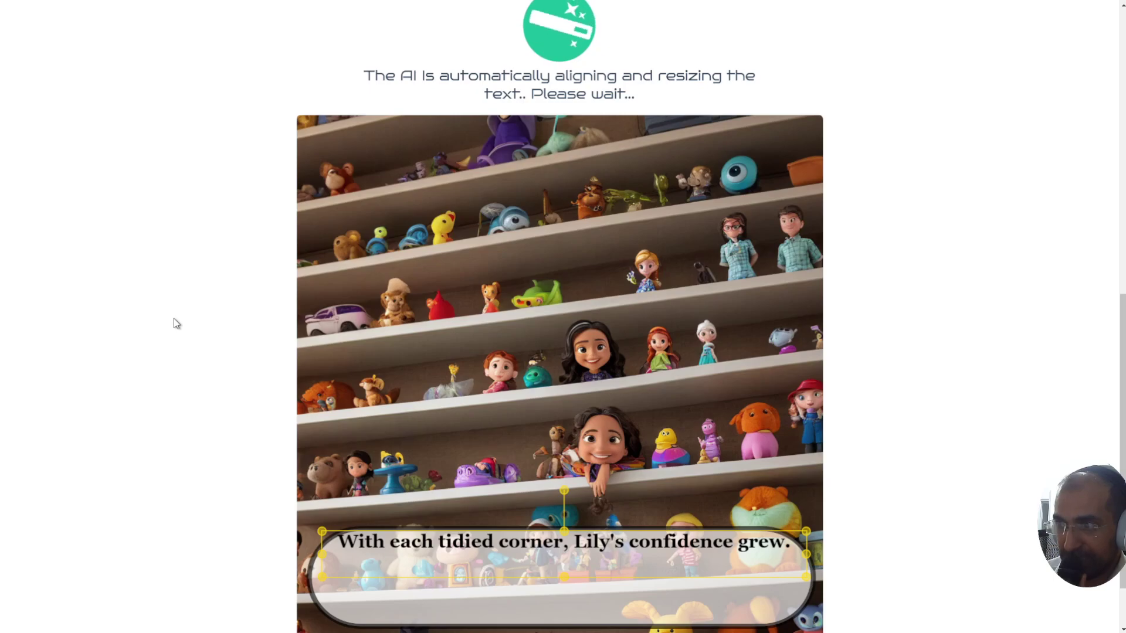
scroll(173, 319, up, 1)
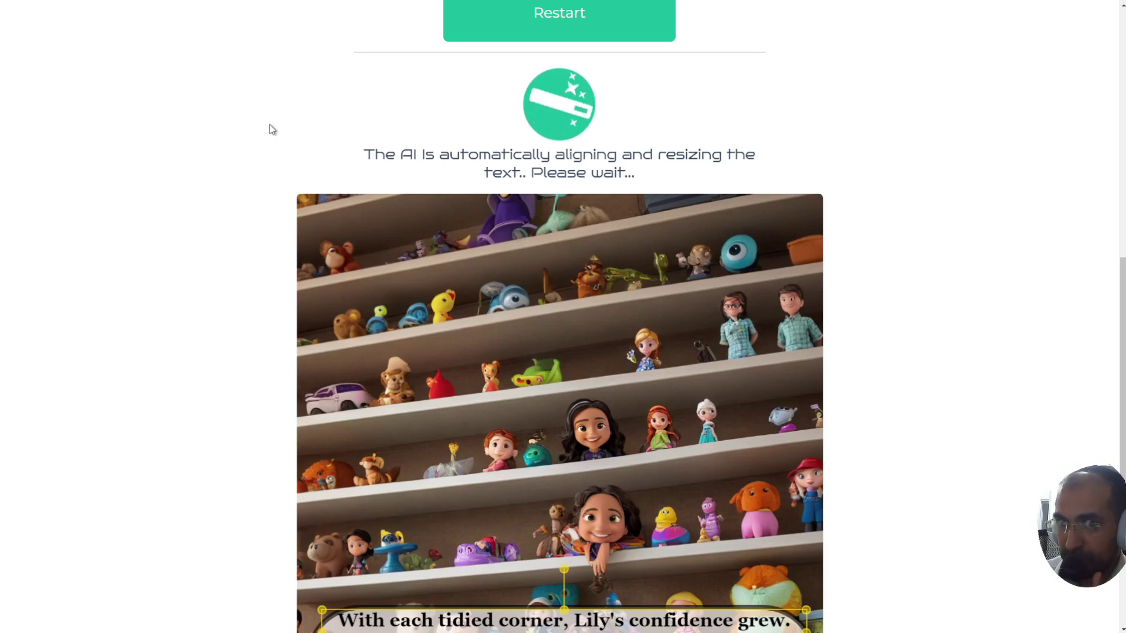
scroll(214, 223, down, 1)
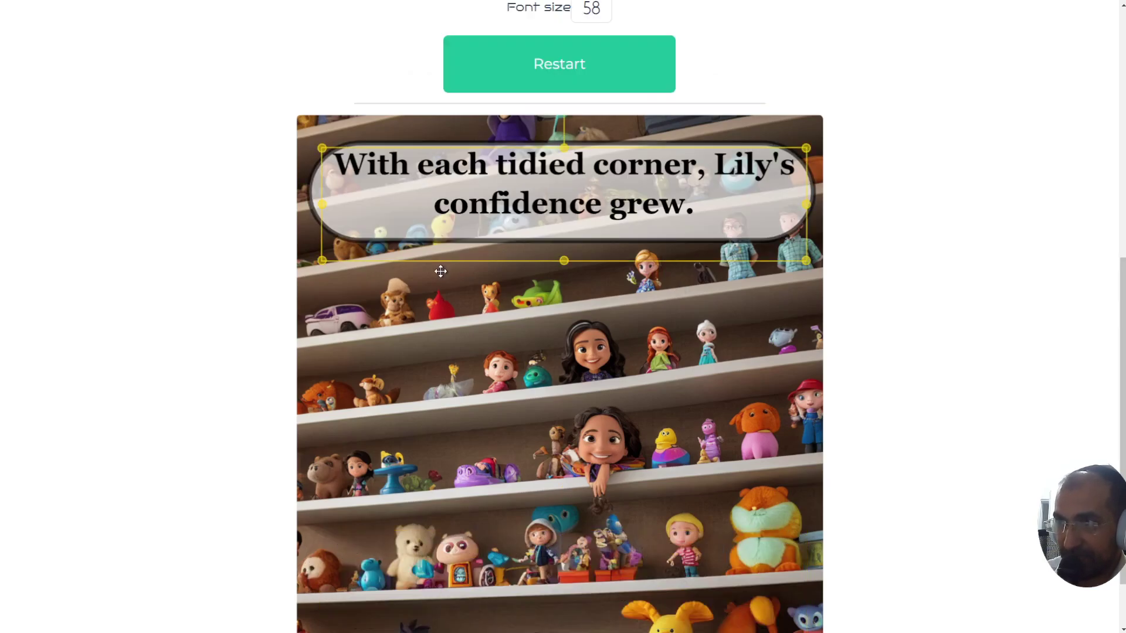
Move the toy-shelf caption box slightly lower and left on the illustration
click(351, 376)
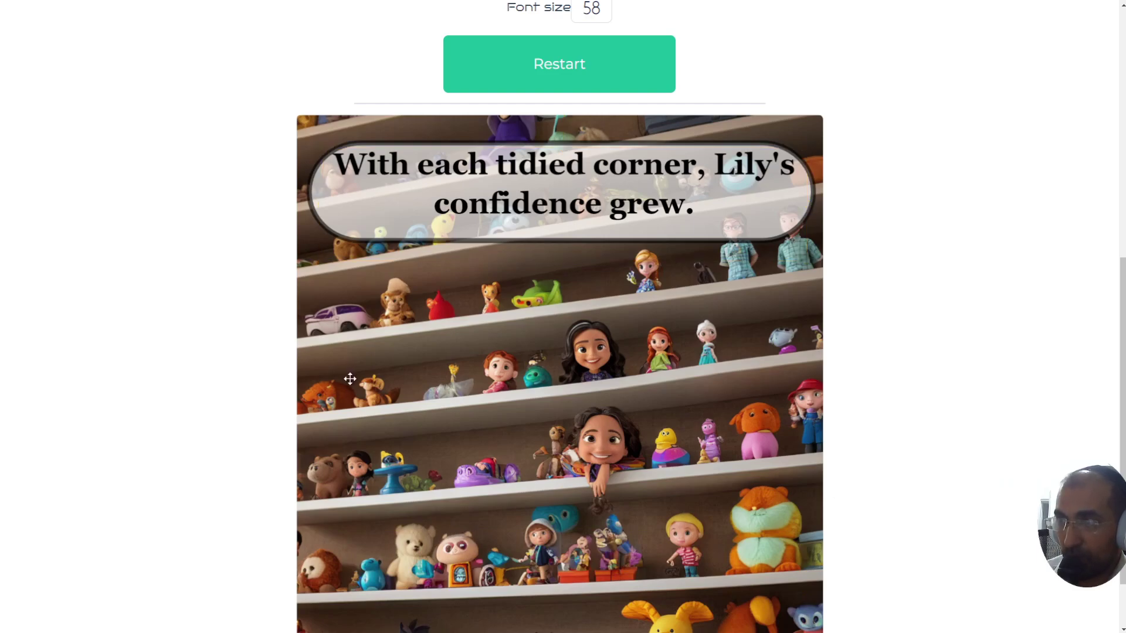
drag(521, 170, 522, 182)
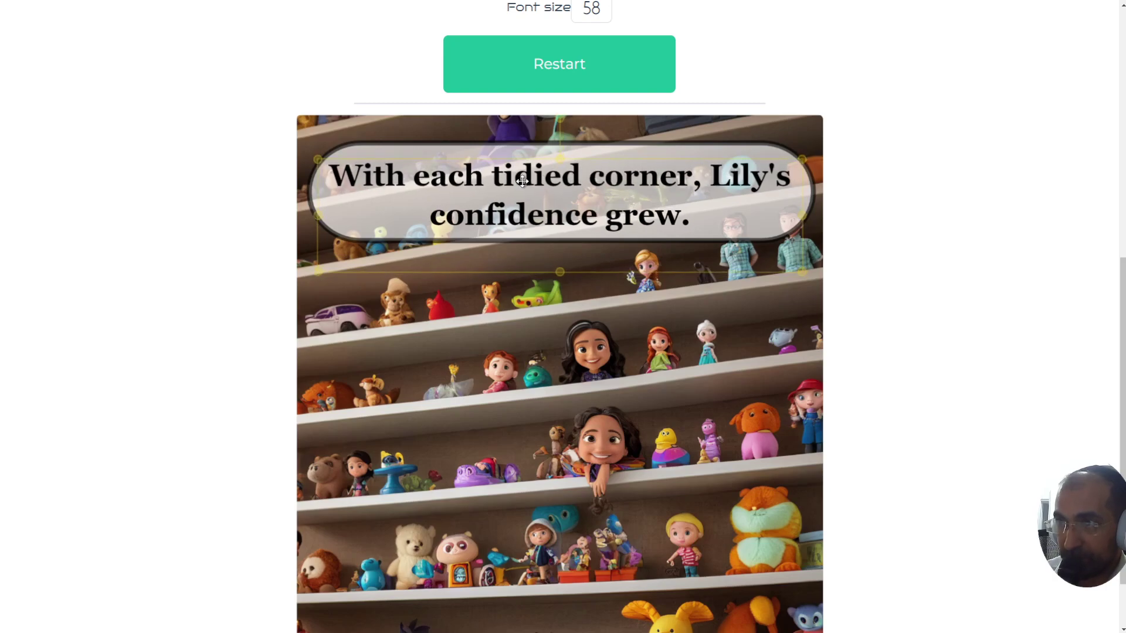
click(503, 337)
Save page 13's caption placement and advance to page 14
scroll(896, 410, down, 1)
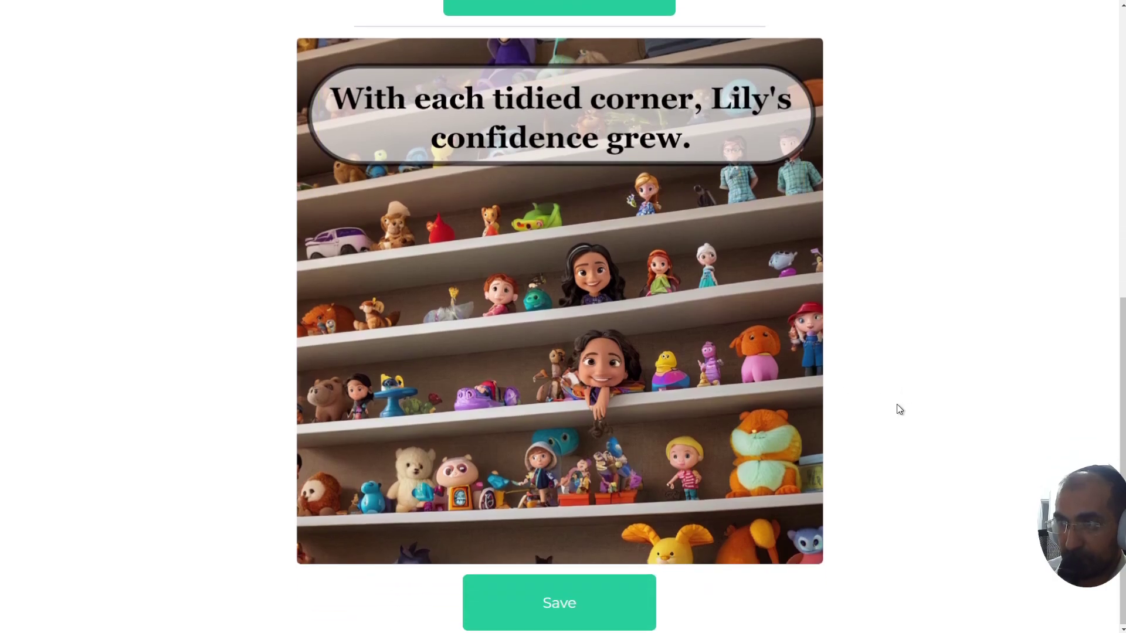
click(608, 598)
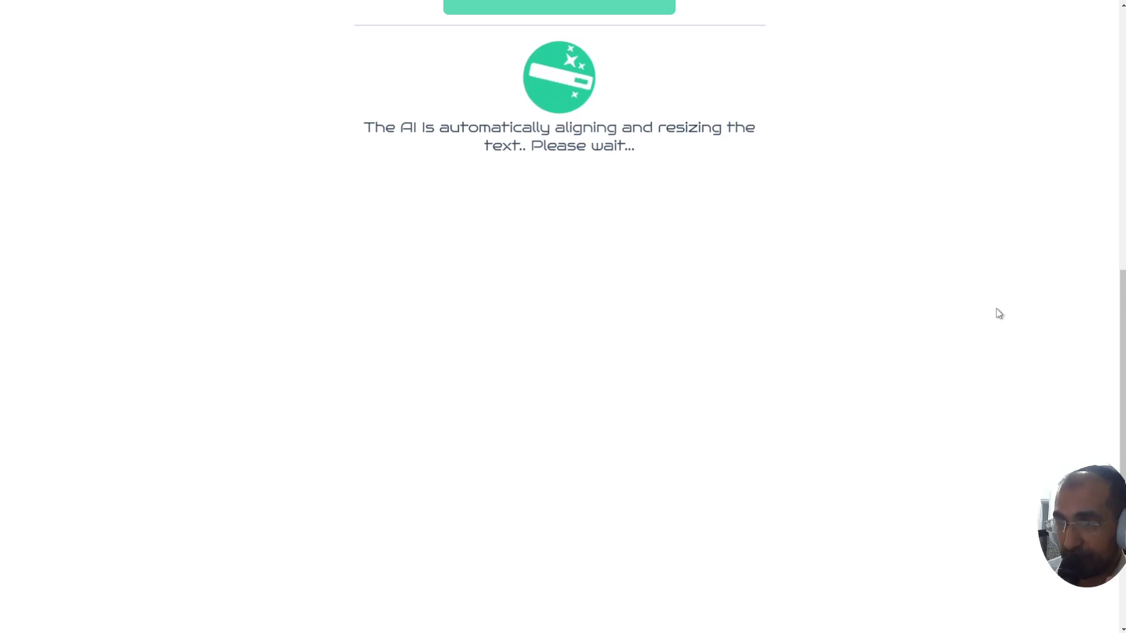
Restart AI placement on page 14 and drag the size-46 Georgia caption over the lower image
scroll(997, 316, down, 2)
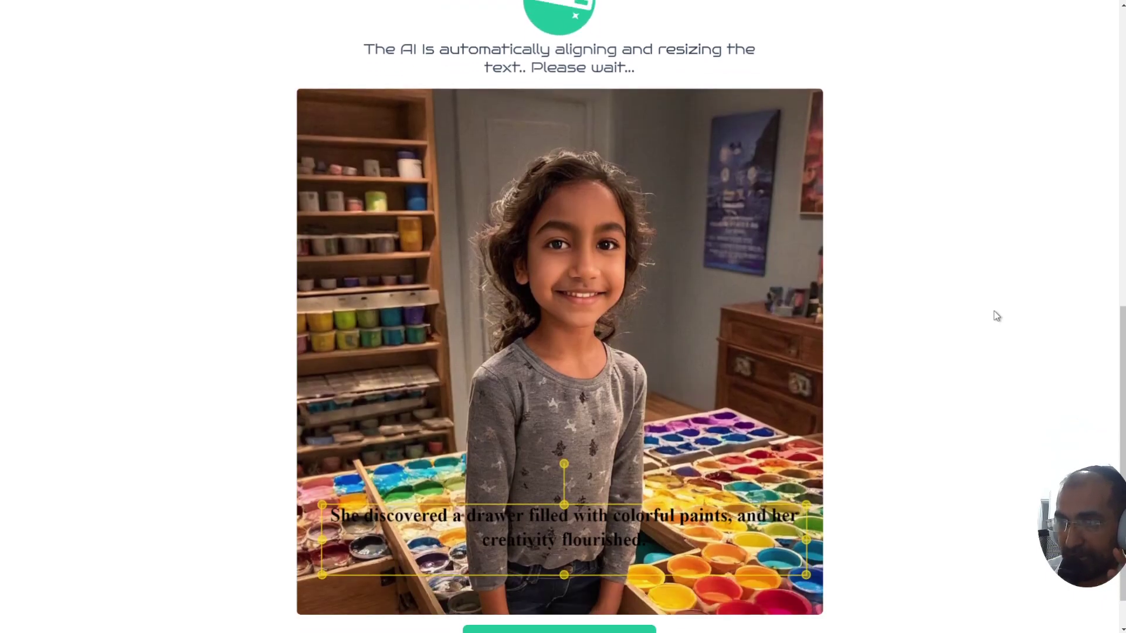
scroll(812, 176, up, 4)
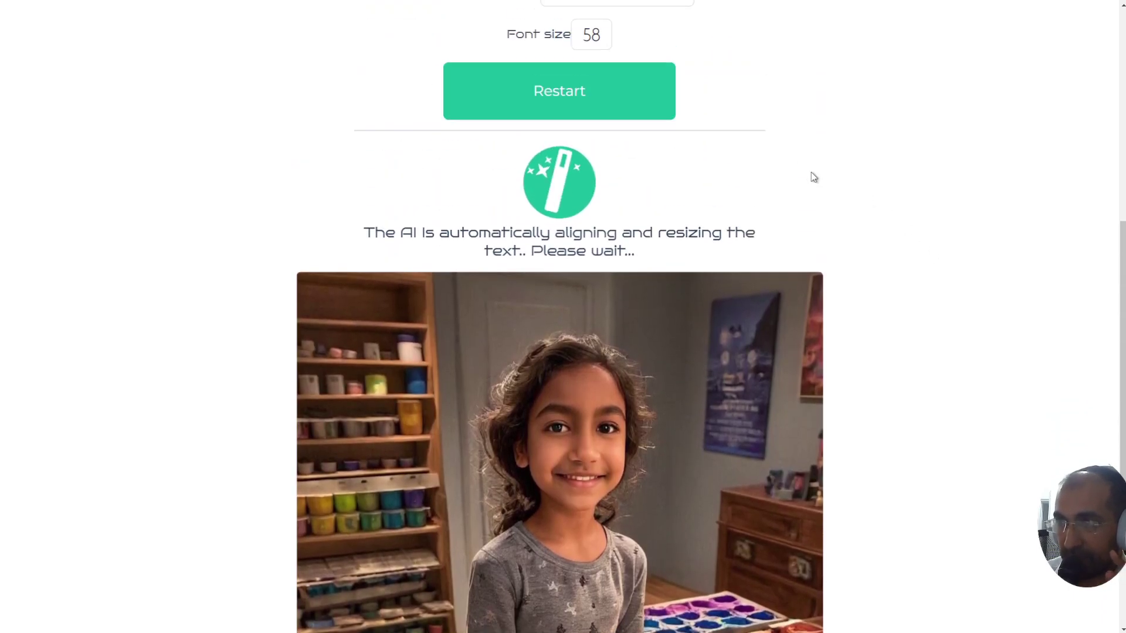
click(641, 95)
scroll(1016, 356, down, 3)
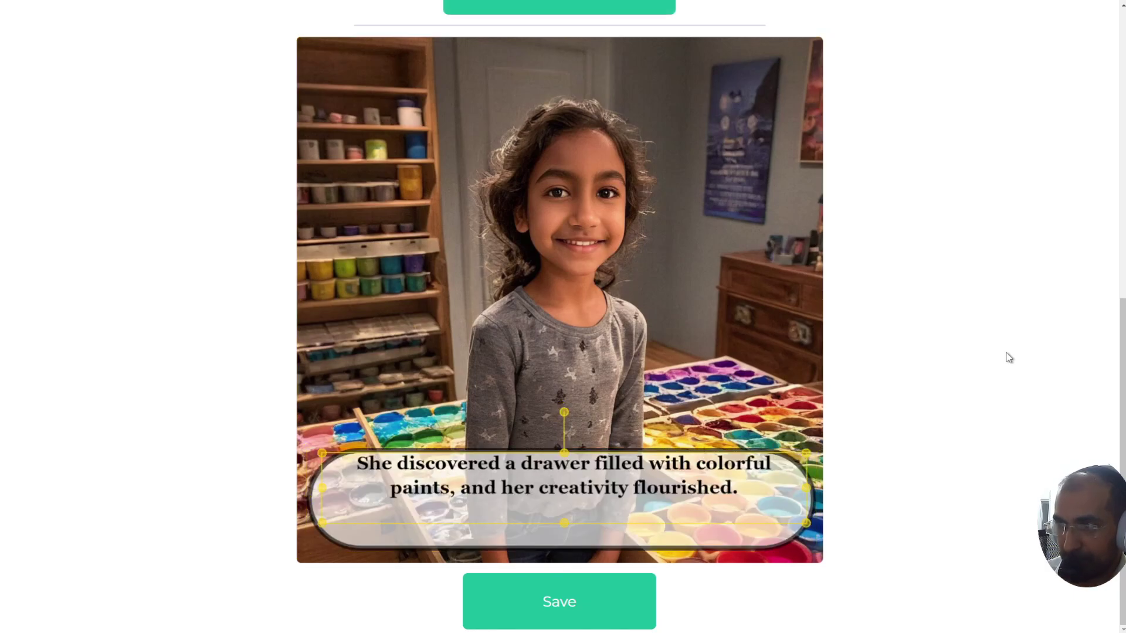
scroll(1012, 361, up, 3)
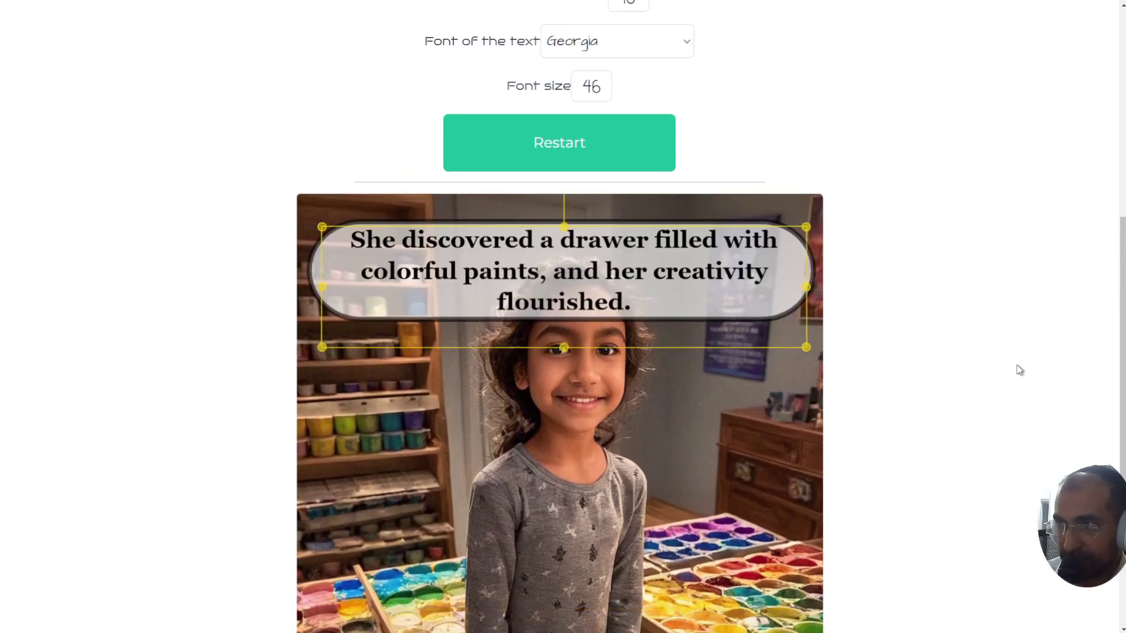
scroll(1019, 371, down, 3)
scroll(1013, 375, up, 4)
scroll(1007, 373, down, 4)
drag(699, 112, 697, 391)
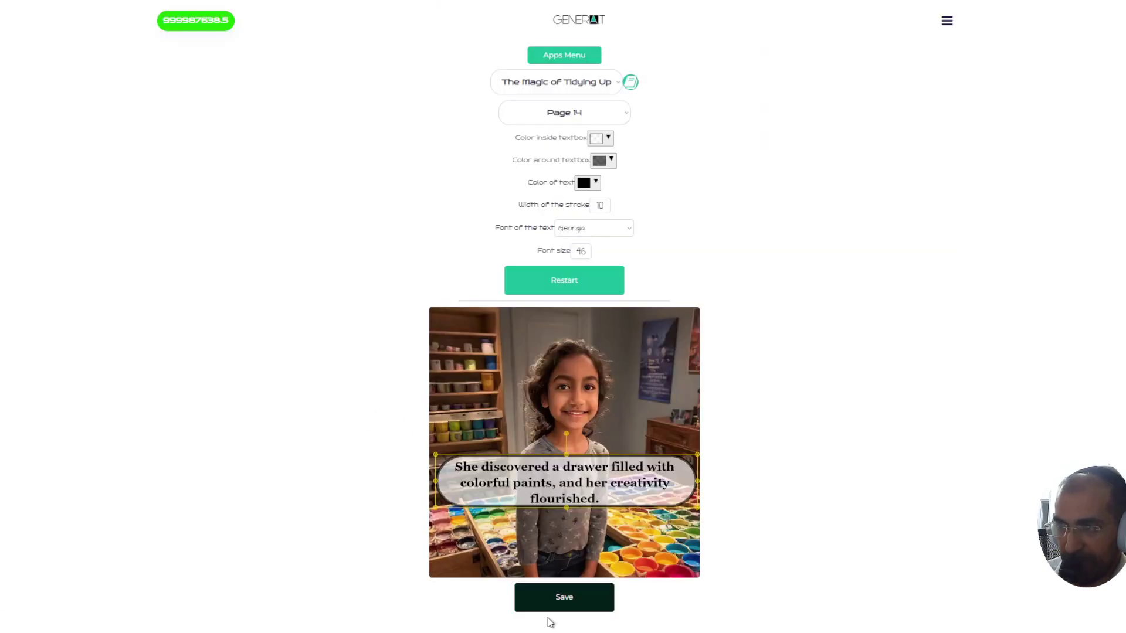
Save page 14, zoom in, nudge page 15's size-42 guitar caption box, and save it
click(566, 600)
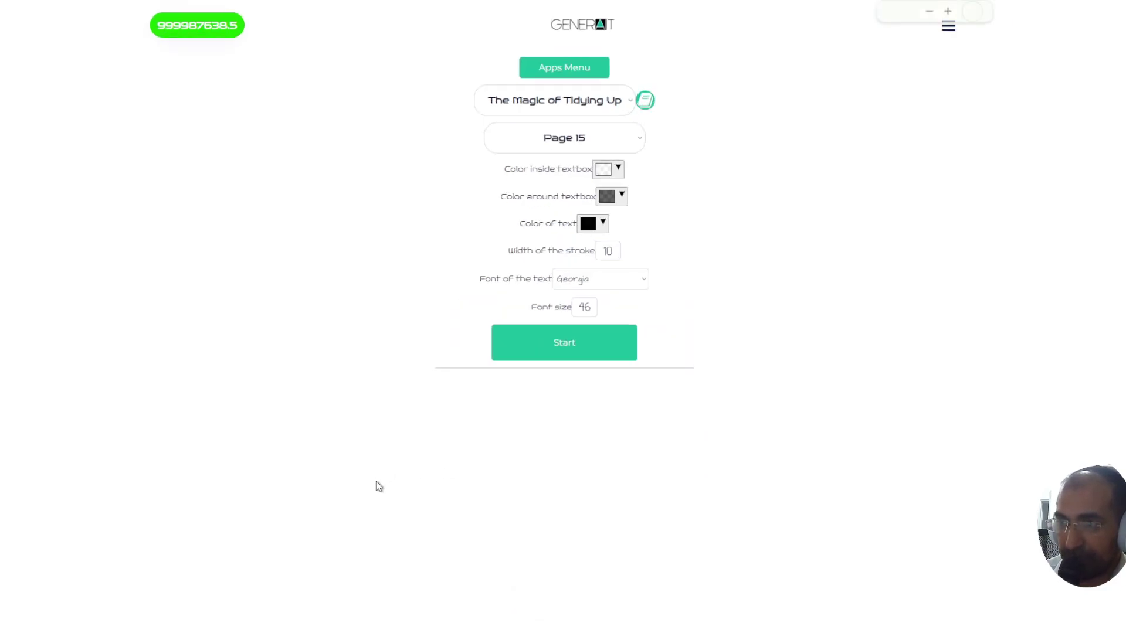
key(ctrl+plus)
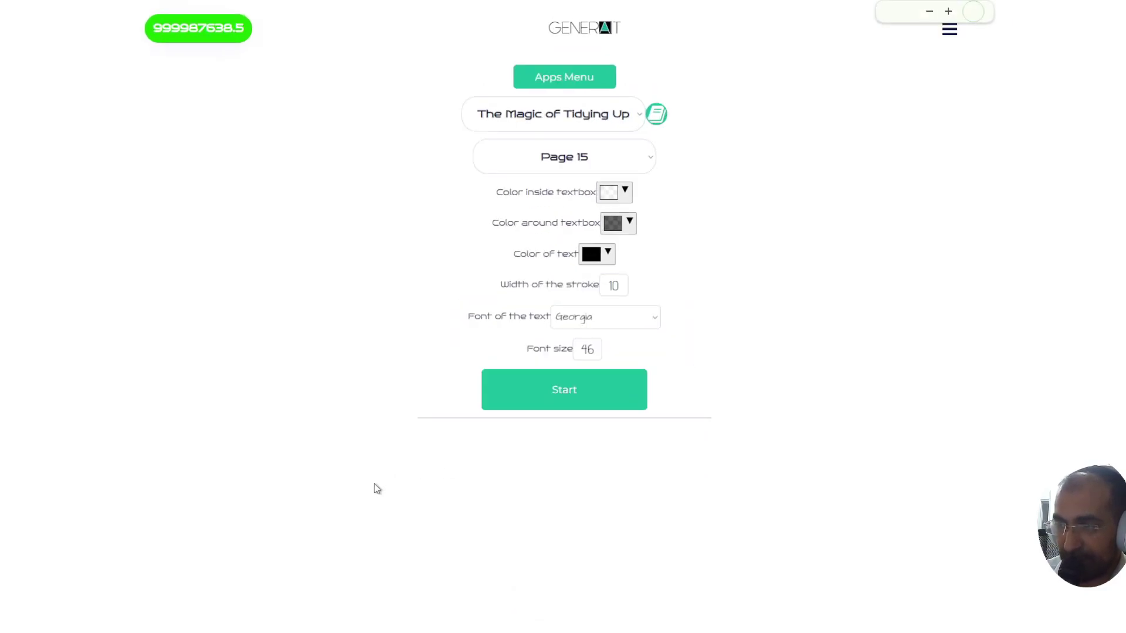
scroll(254, 425, down, 3)
key(ctrl+plus)
scroll(210, 438, down, 4)
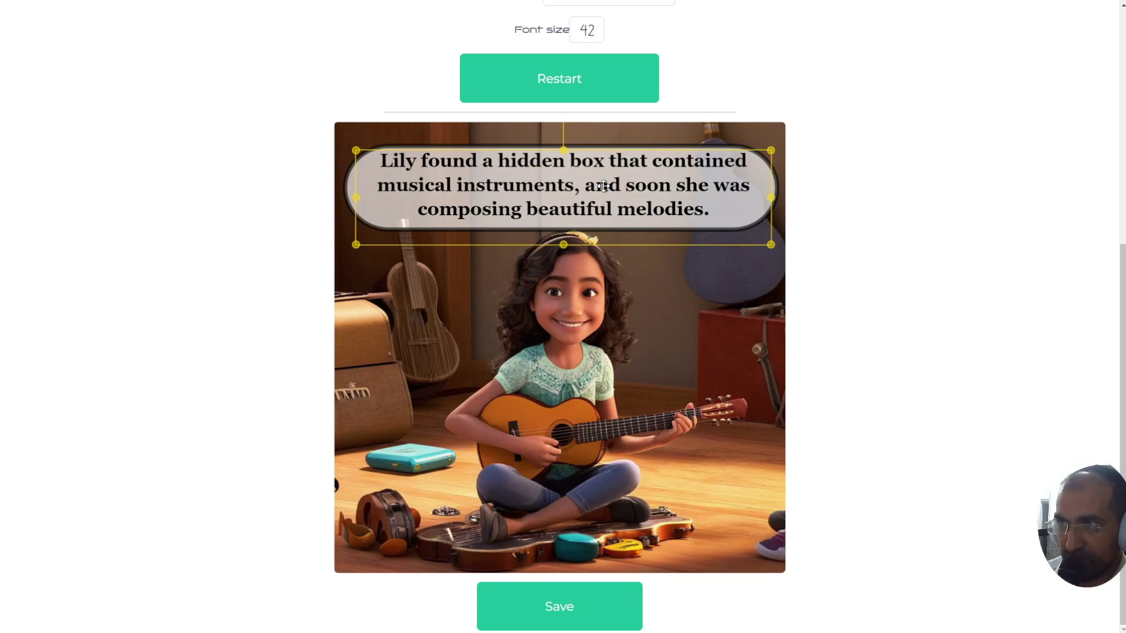
drag(604, 186, 604, 190)
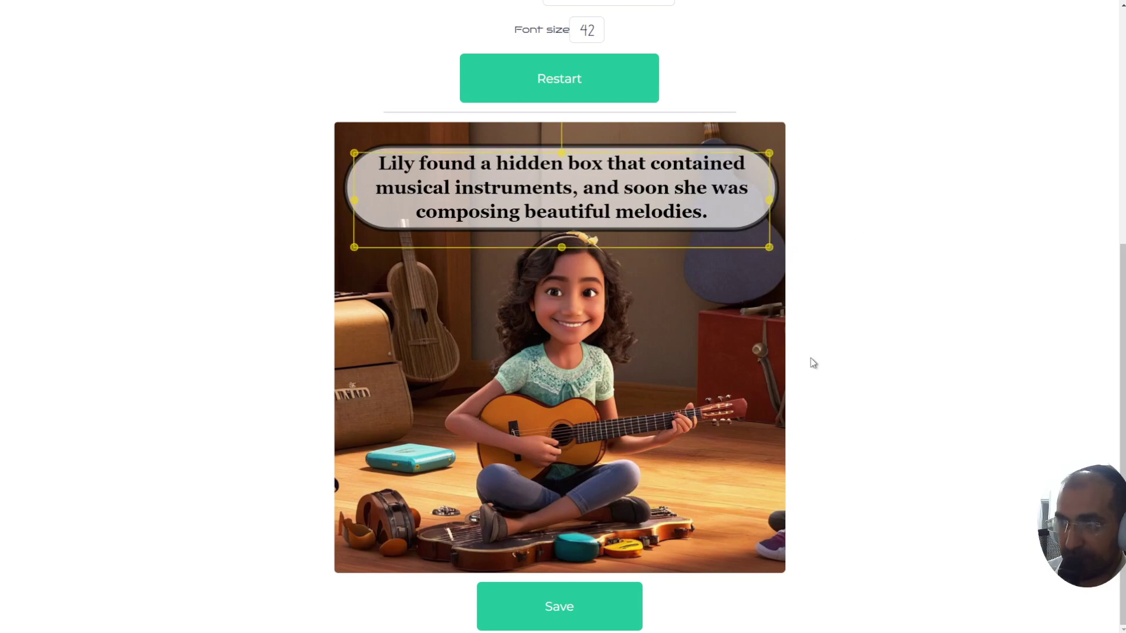
click(540, 622)
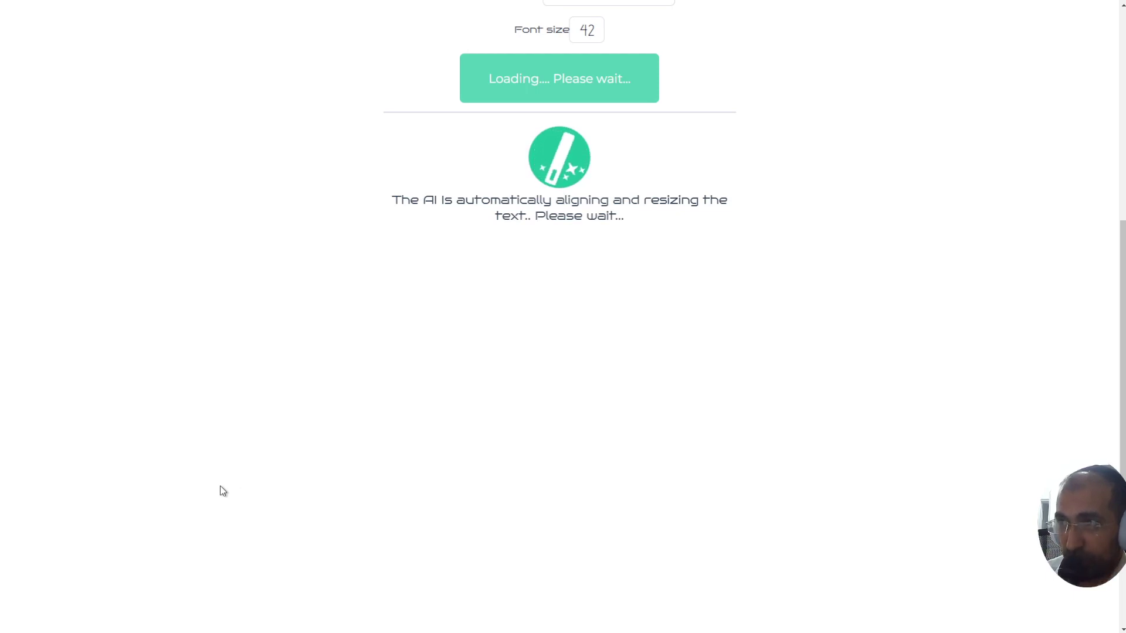
Restart AI placement for page 16's size-42 top caption on the cluttered desk, then save
scroll(220, 492, up, 5)
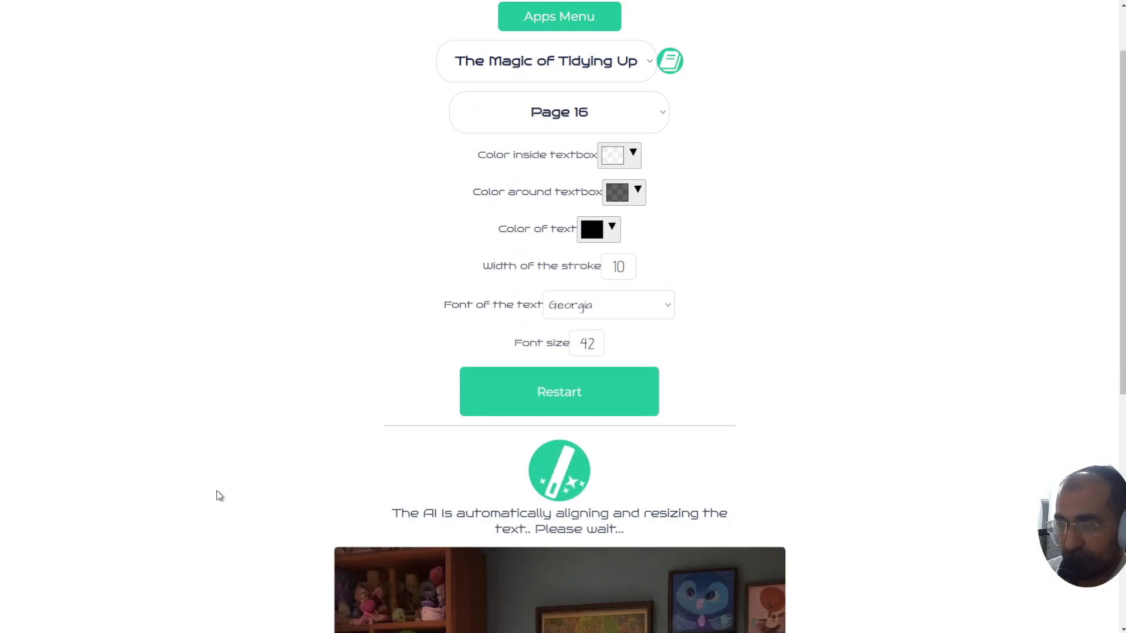
scroll(176, 479, down, 3)
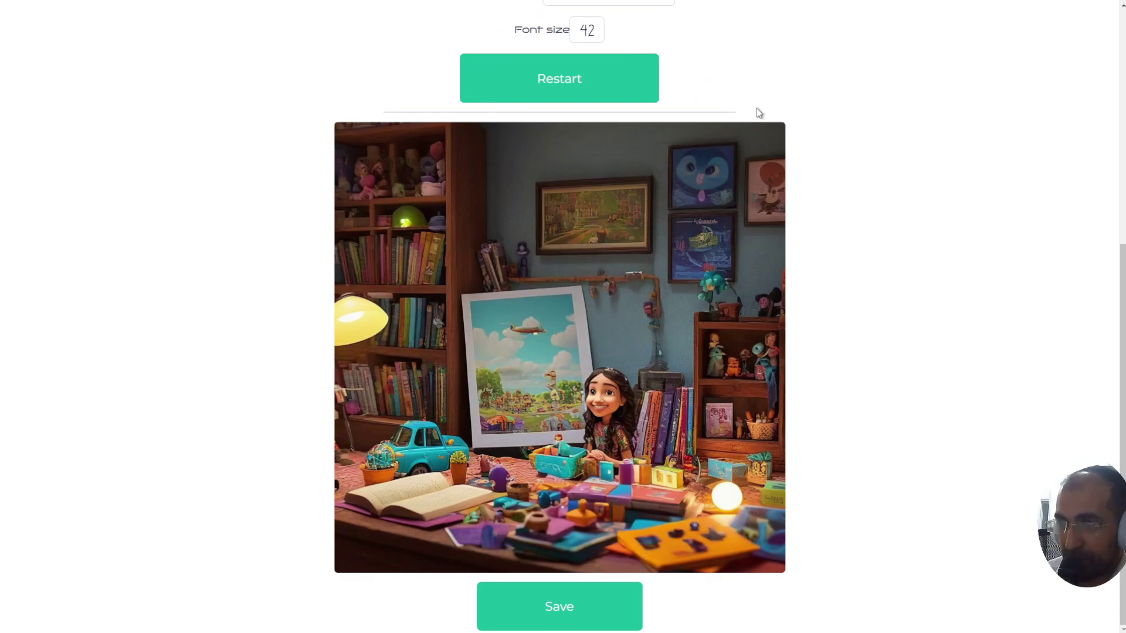
click(497, 88)
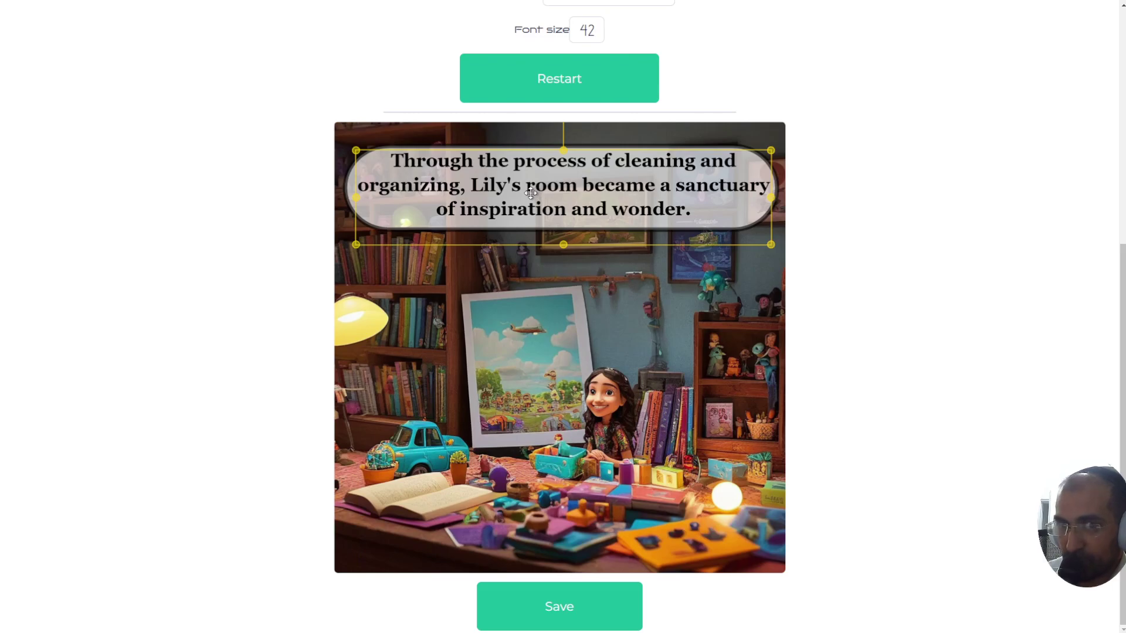
click(576, 598)
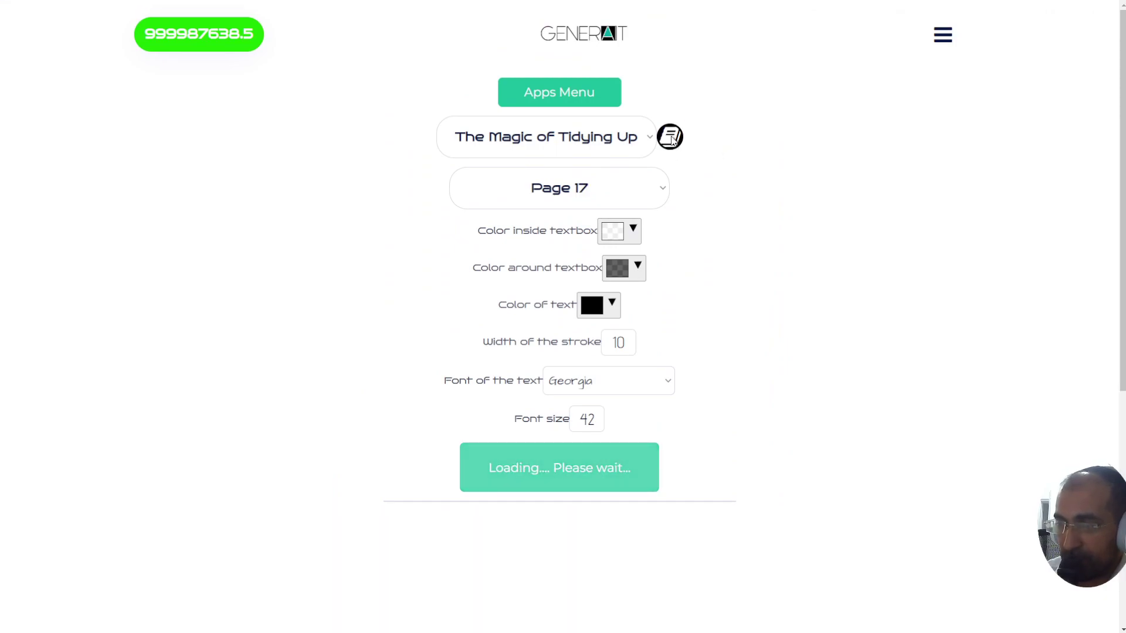
Open the book's page grid and scroll through all pages to check the saved captions
click(671, 139)
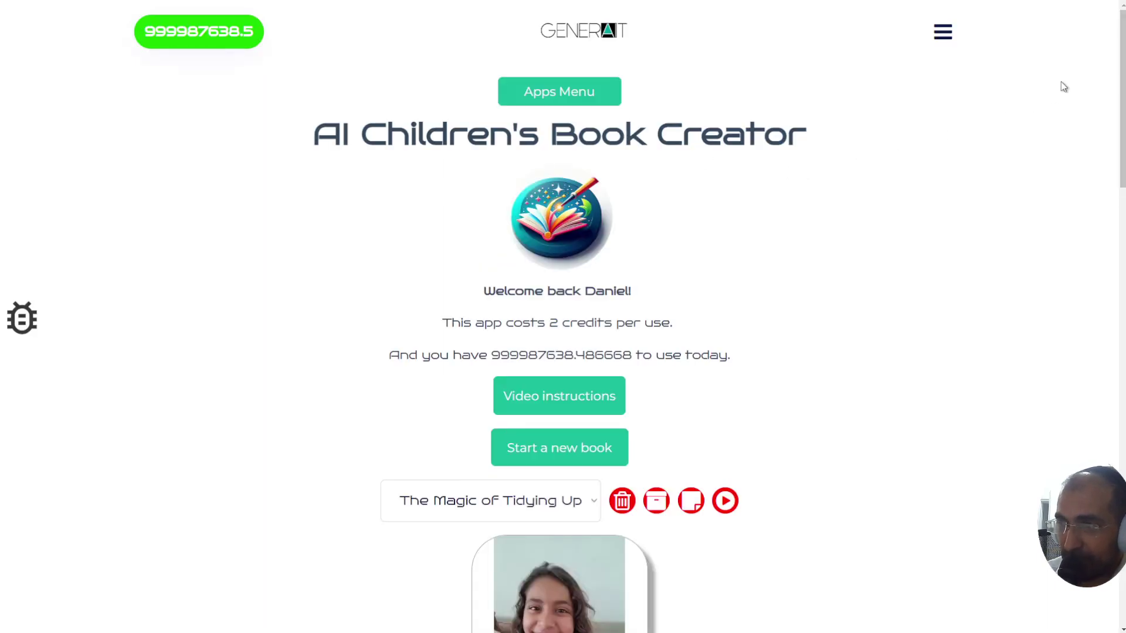
scroll(1061, 82, down, 10)
scroll(563, 317, down, 20)
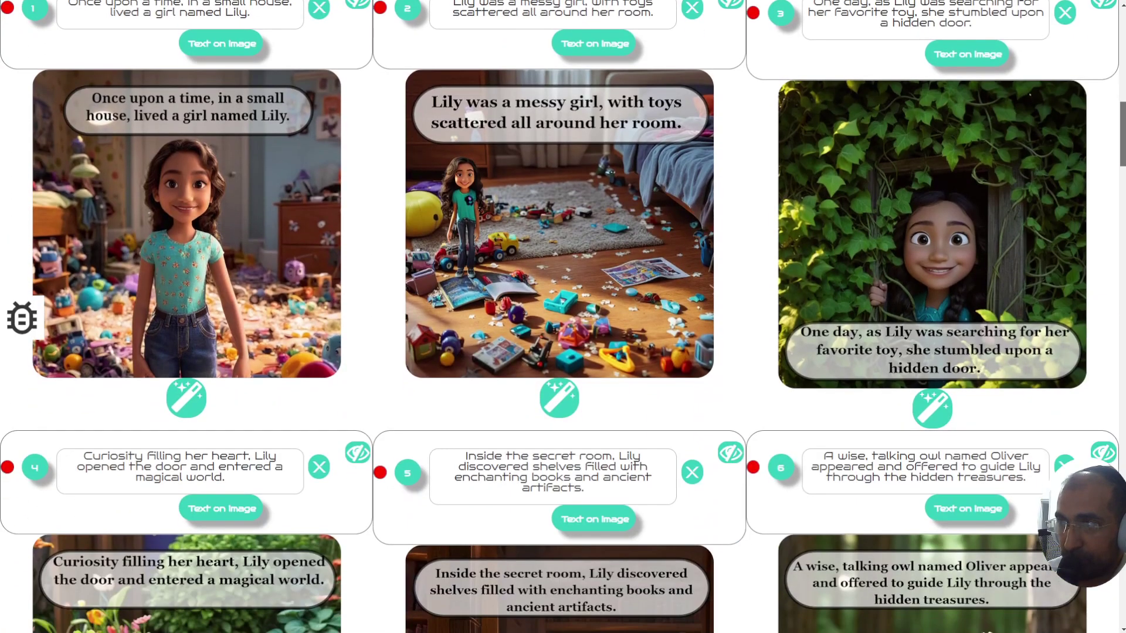
scroll(563, 317, down, 15)
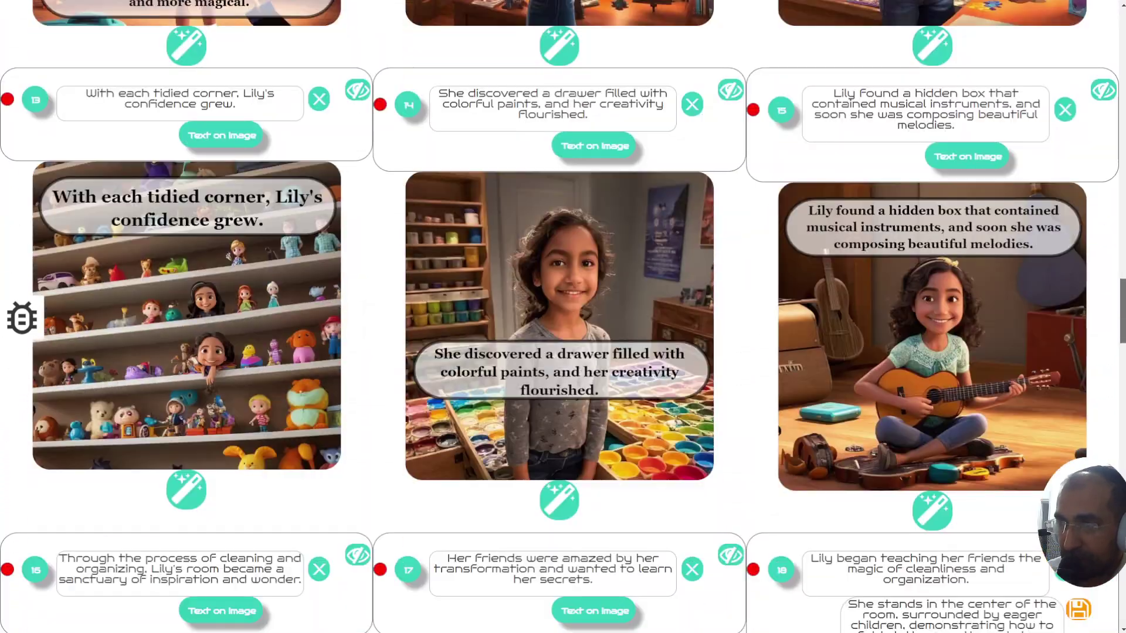
scroll(563, 317, down, 20)
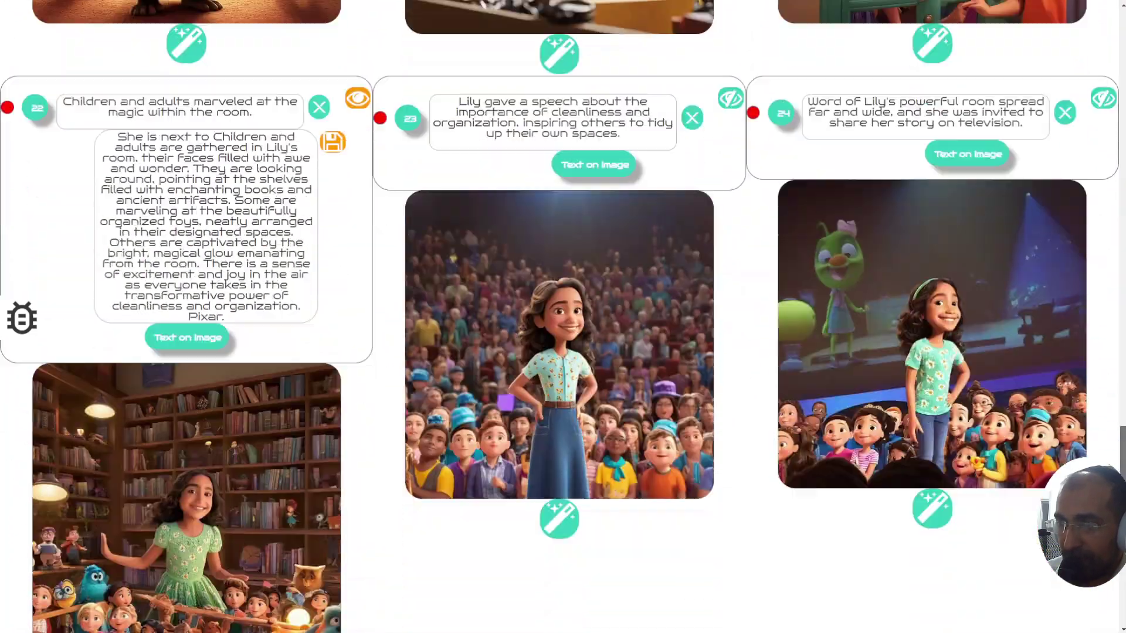
scroll(563, 317, down, 4)
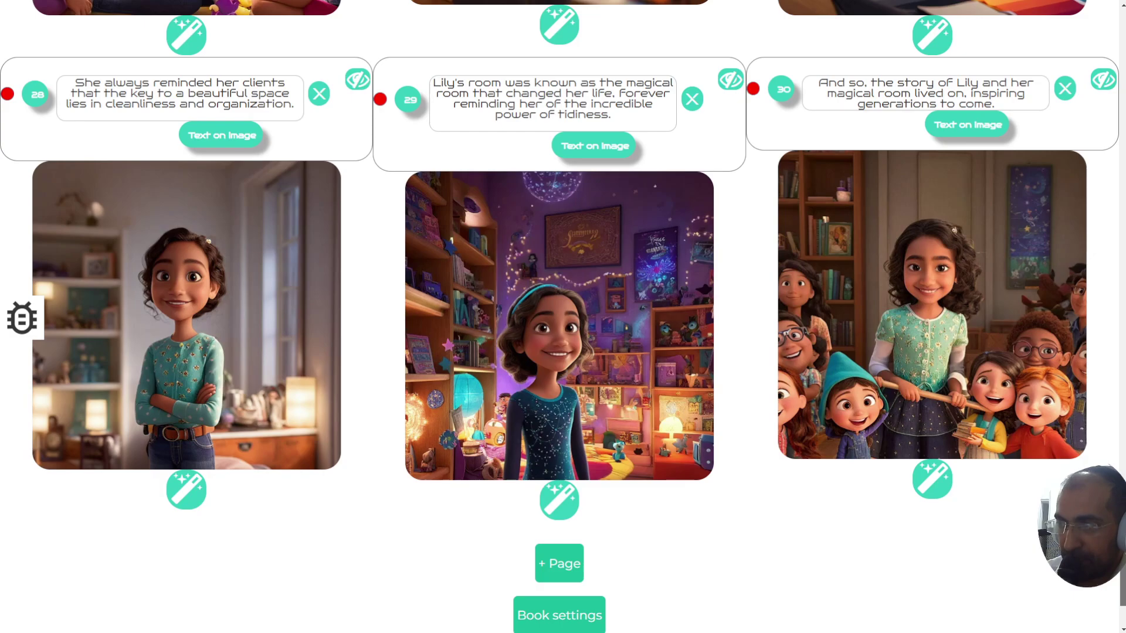
scroll(560, 316, up, 5)
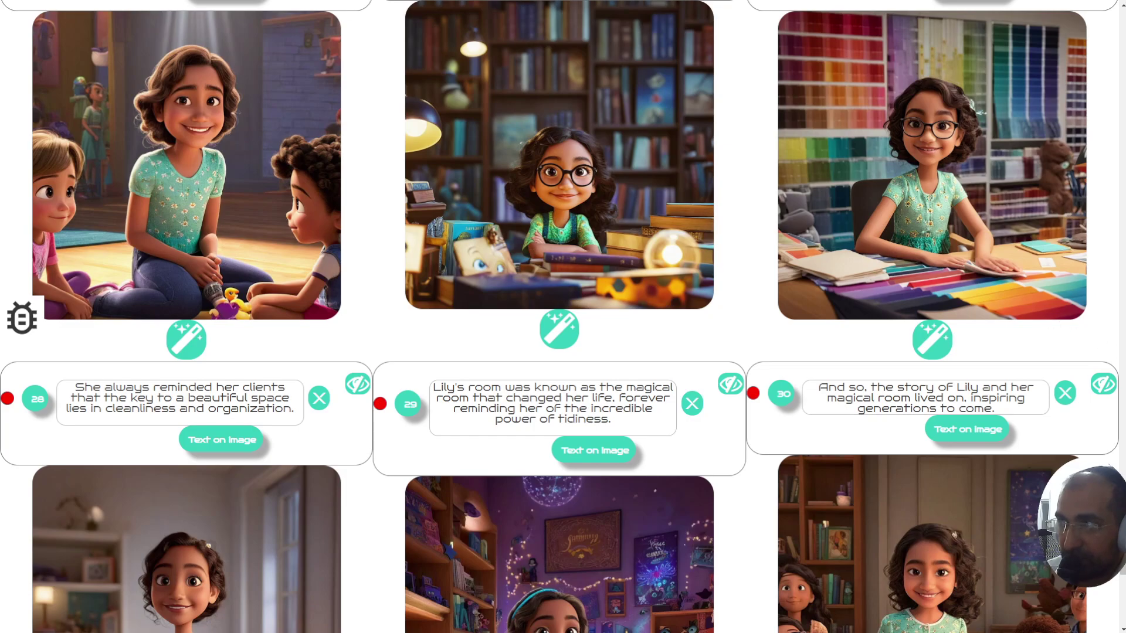
scroll(559, 317, up, 10)
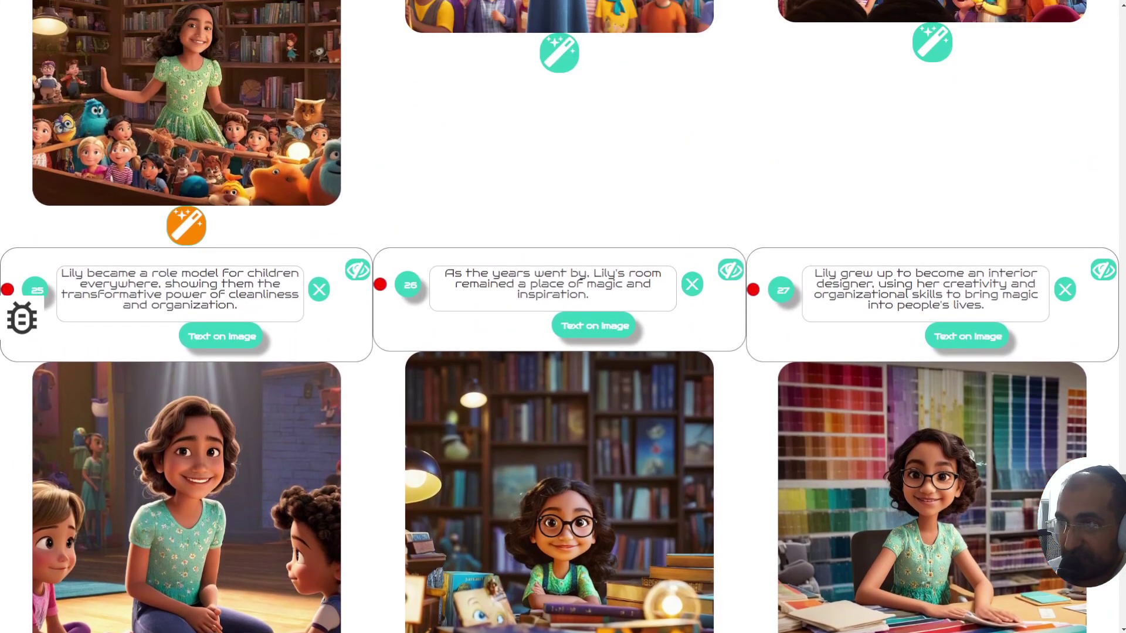
scroll(560, 317, up, 2)
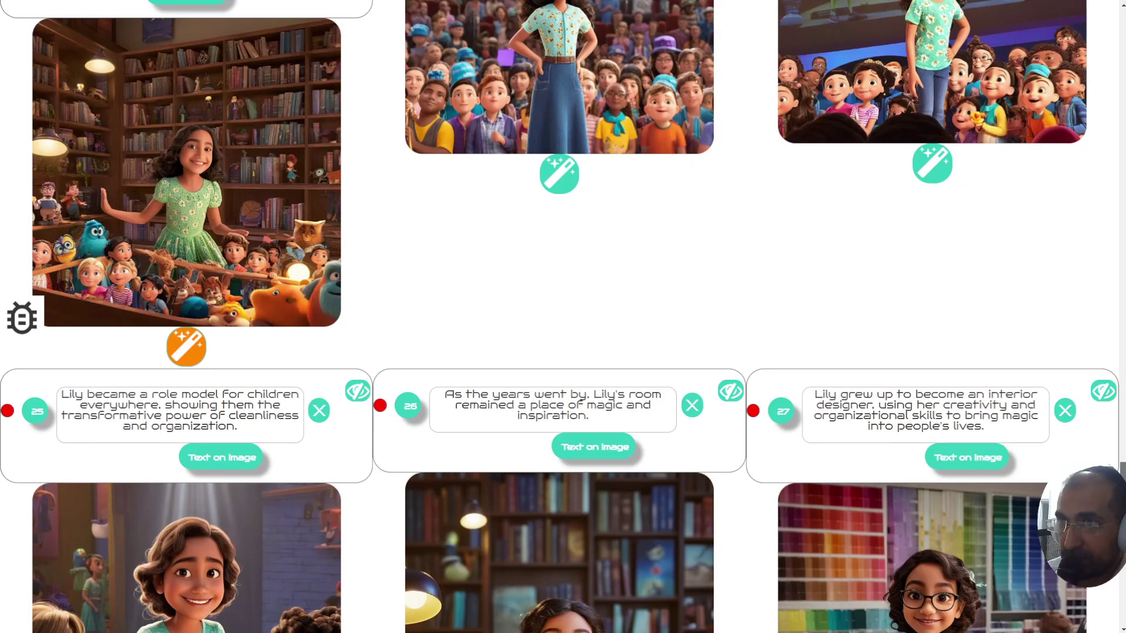
scroll(559, 317, up, 3)
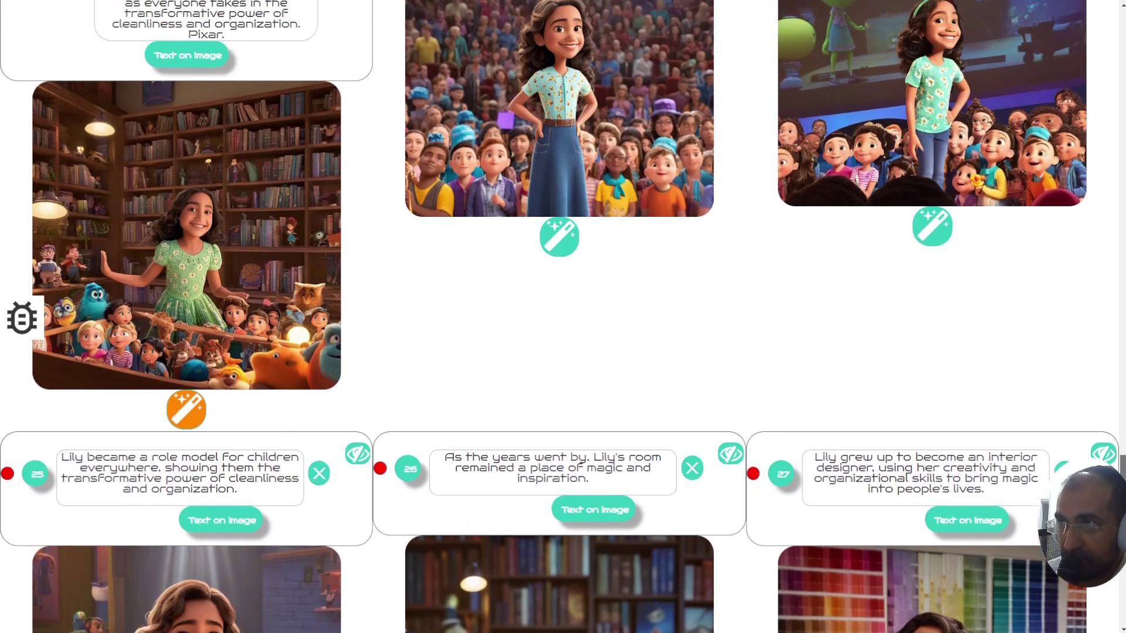
scroll(560, 316, up, 15)
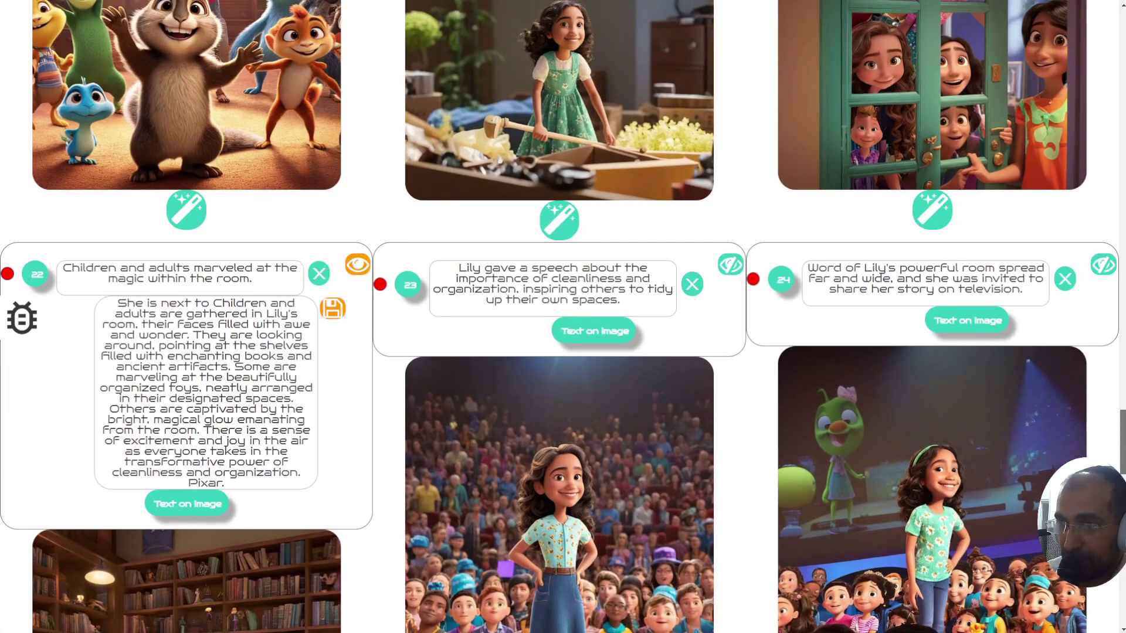
scroll(560, 317, up, 5)
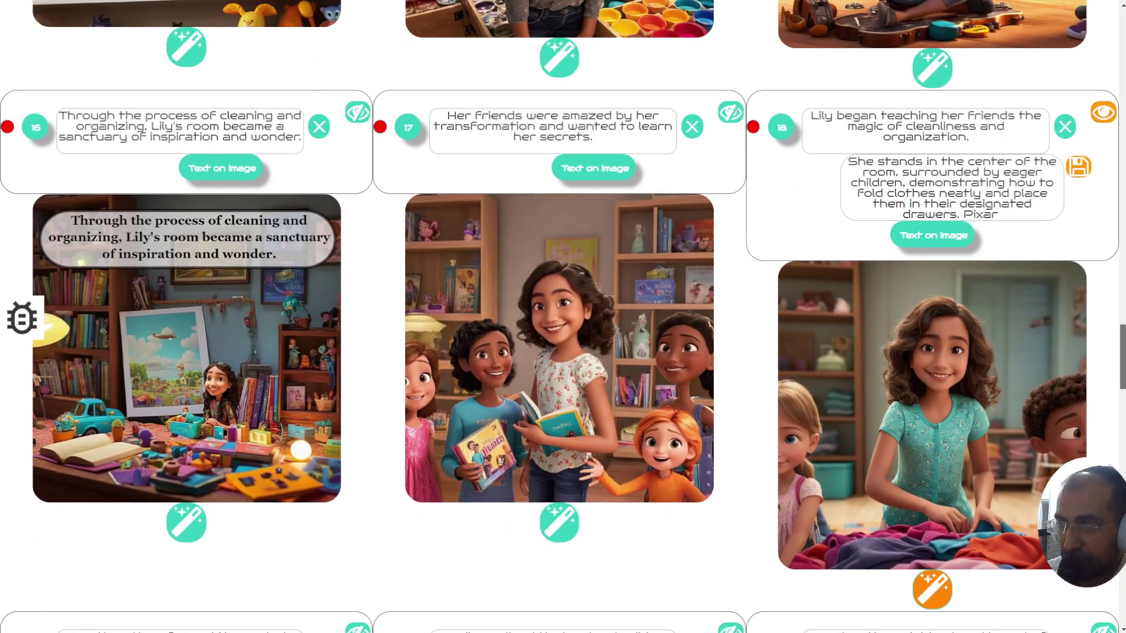